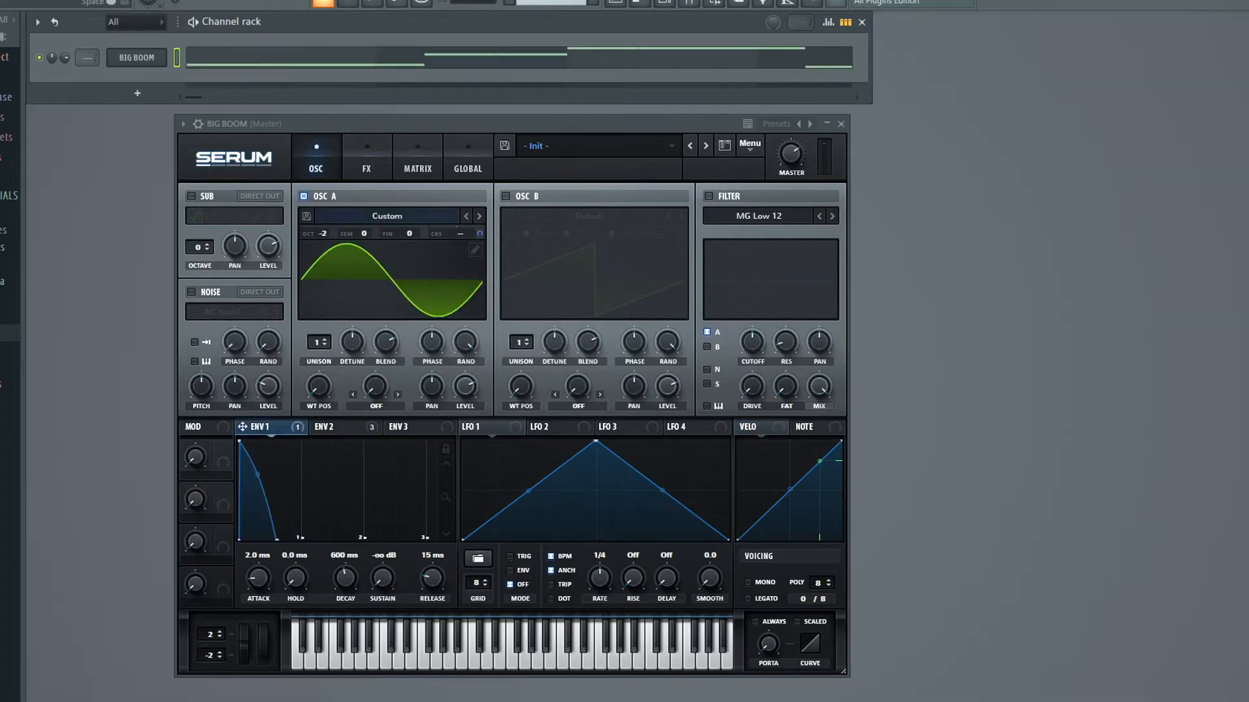
Set Oscillator A's octave to -2 and open its wavetable editor
key("space")
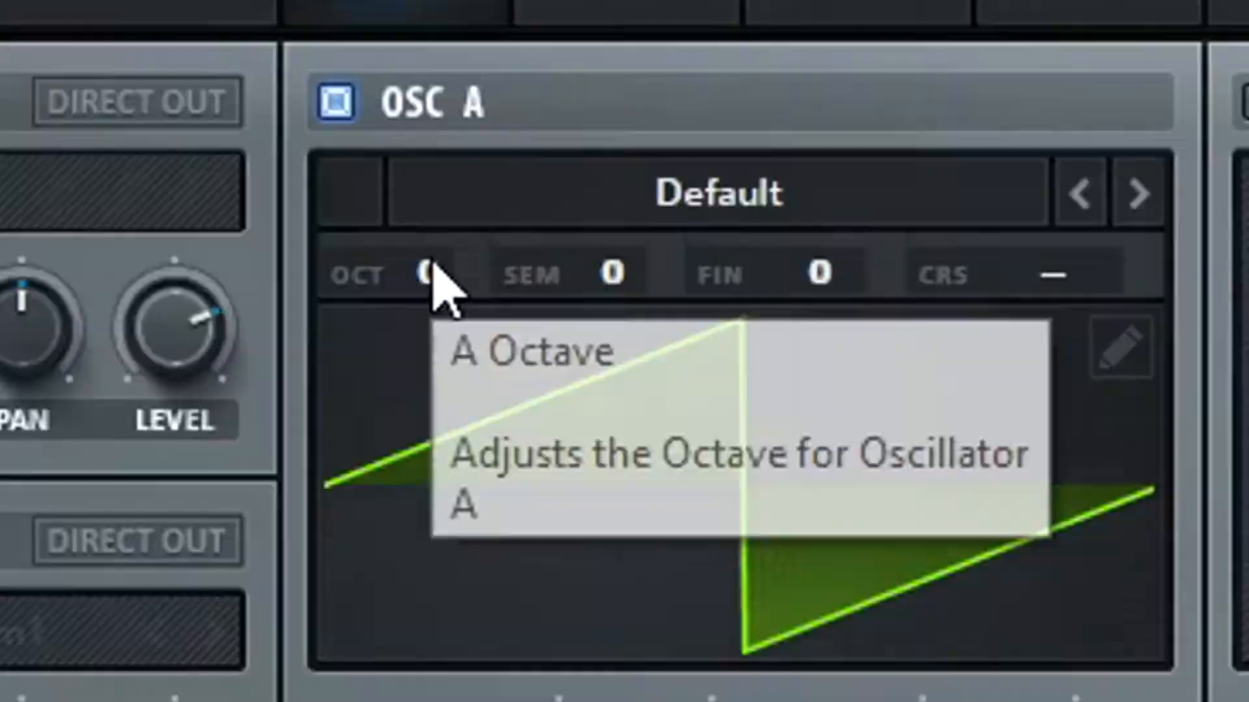
left_click_drag(324, 234, 323, 277)
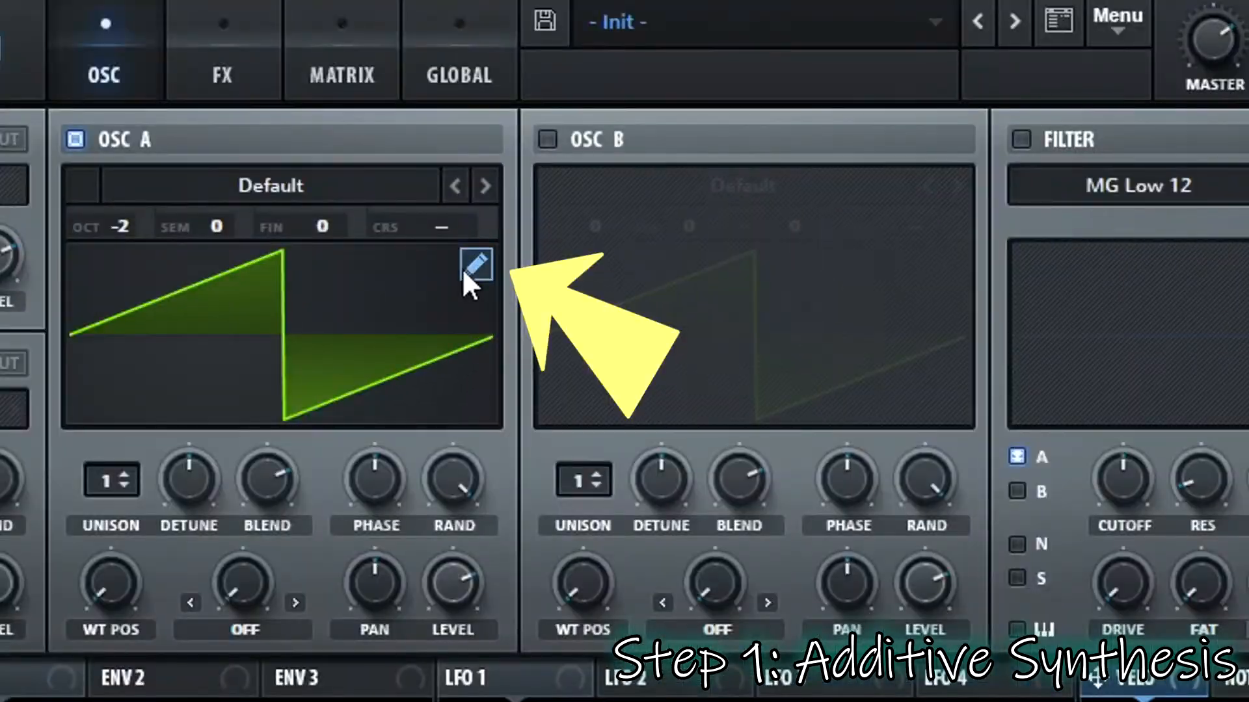
left_click(472, 252)
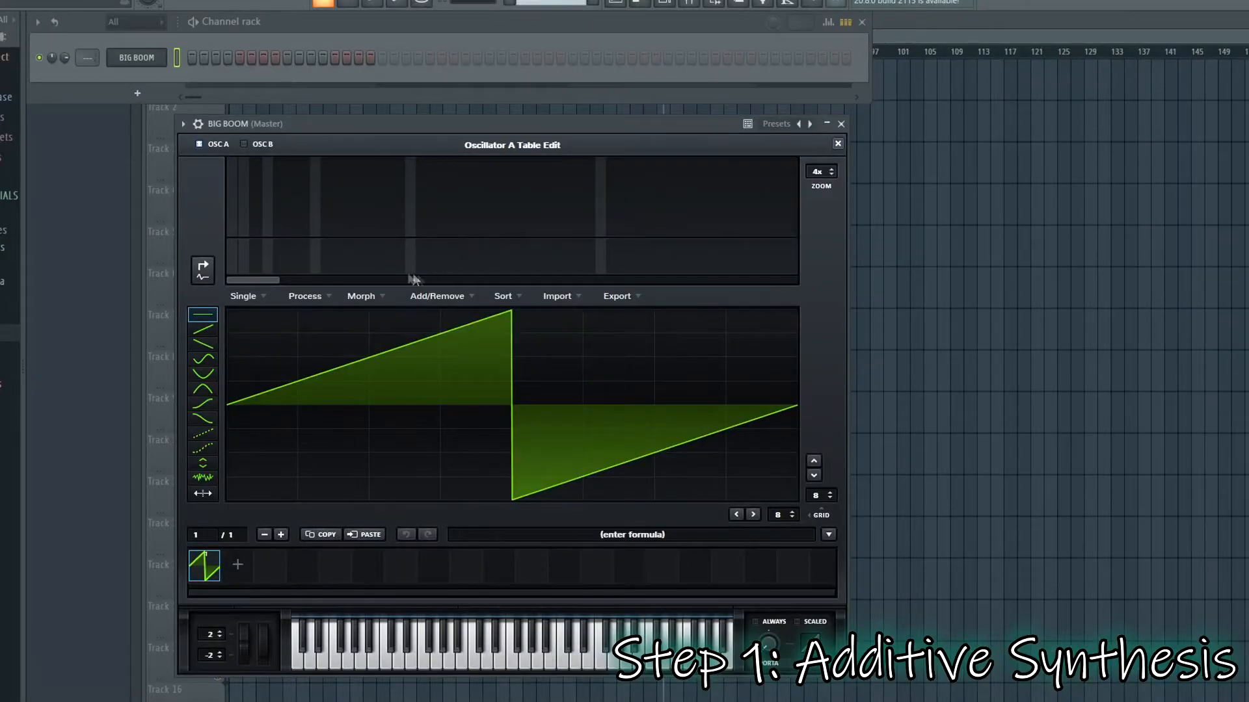
Try drawing several harmonic bins in Oscillator A's spectrum and clear them all again
left_click_drag(290, 221, 290, 145)
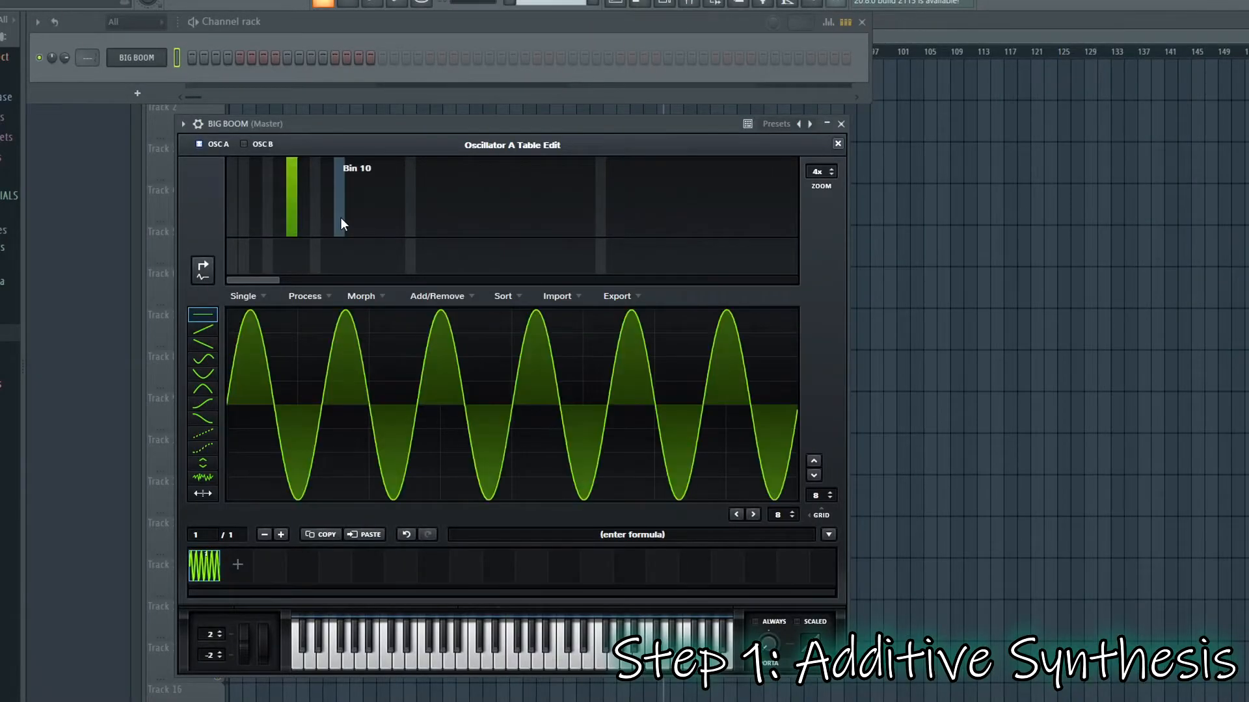
left_click_drag(271, 192, 268, 123)
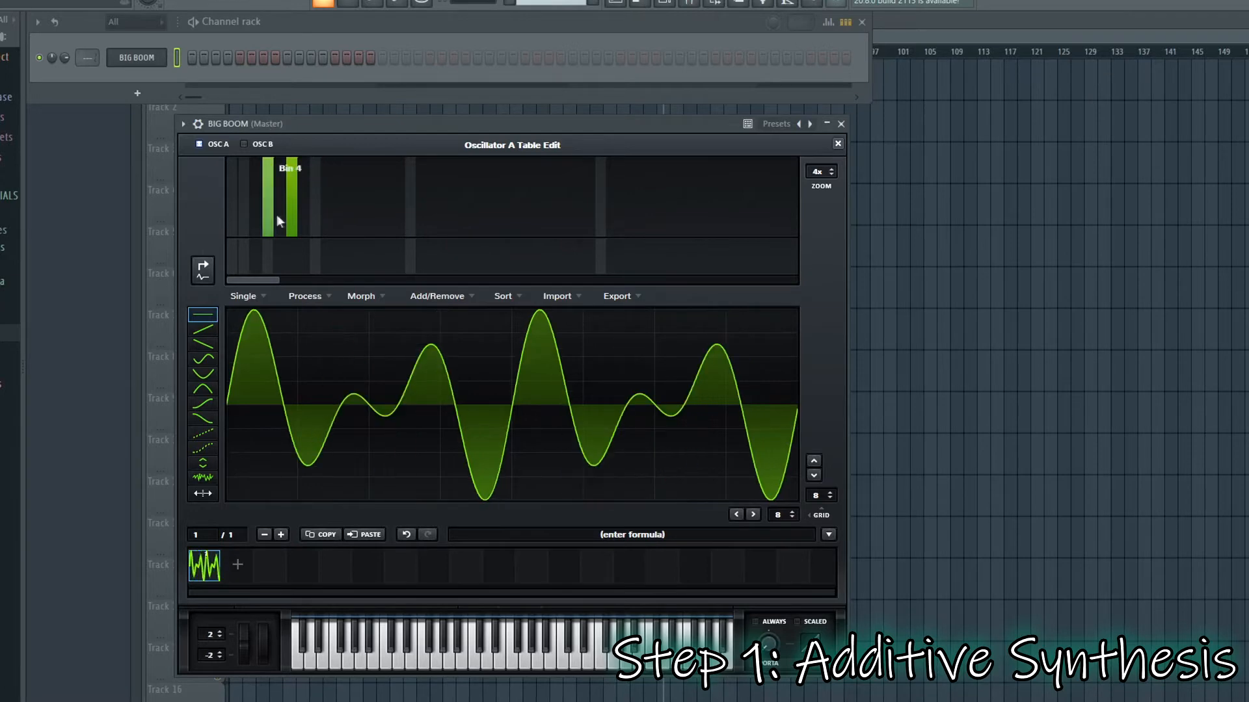
left_click(336, 190)
left_click_drag(362, 204, 370, 201)
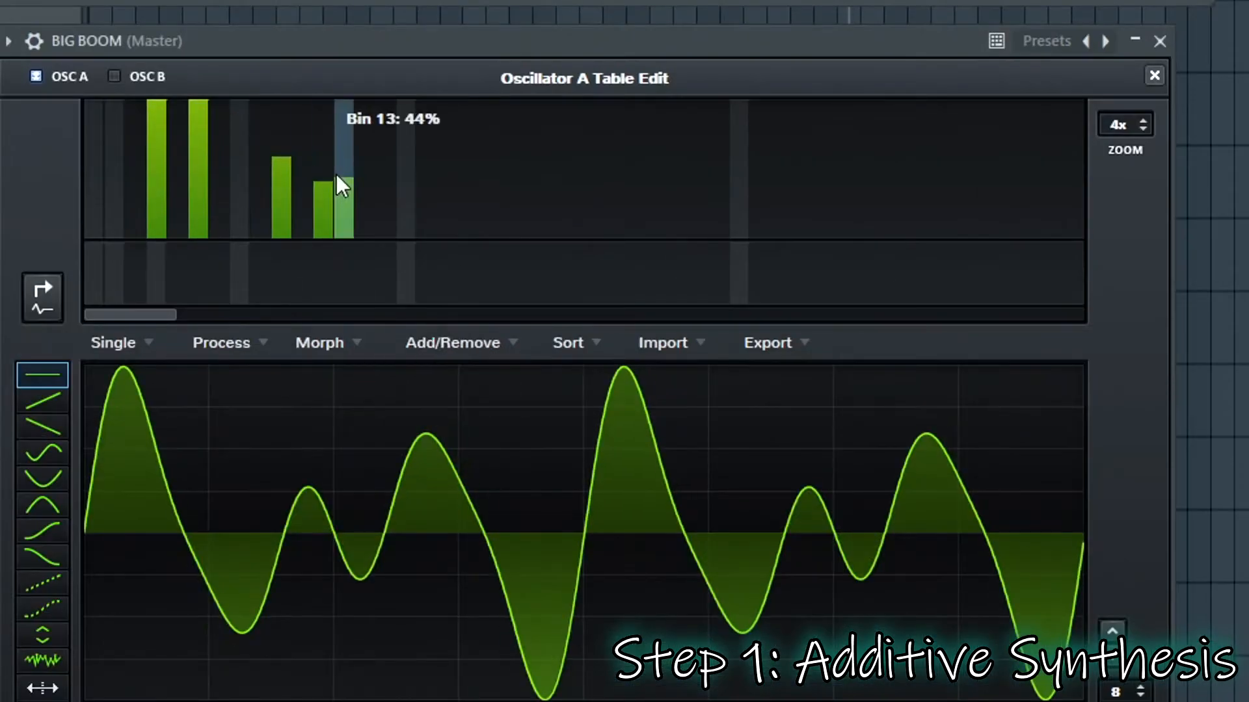
left_click(119, 185)
left_click(103, 136)
mouse_move(688, 181)
left_mouse_down()
mouse_move(363, 56)
mouse_move(224, 106)
left_mouse_up()
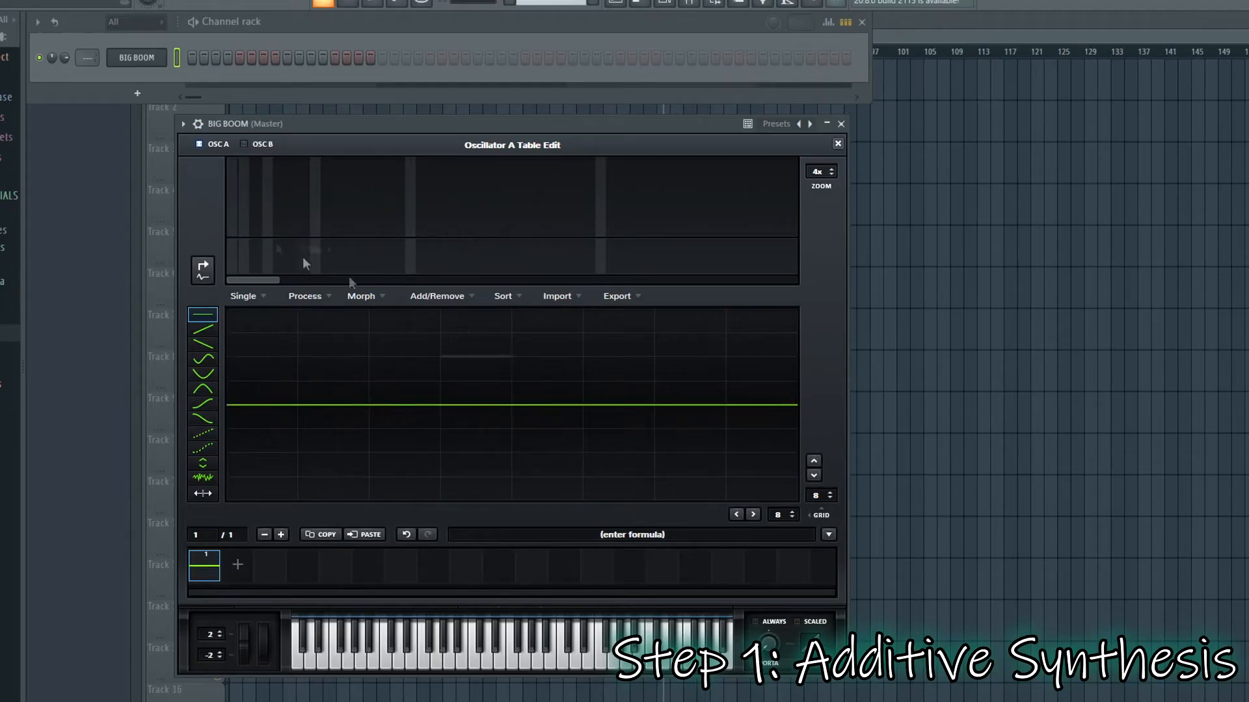
Try single harmonics in Oscillator A's empty spectrum and leave only the first bin at full level, forming a sine wave
left_click(229, 159)
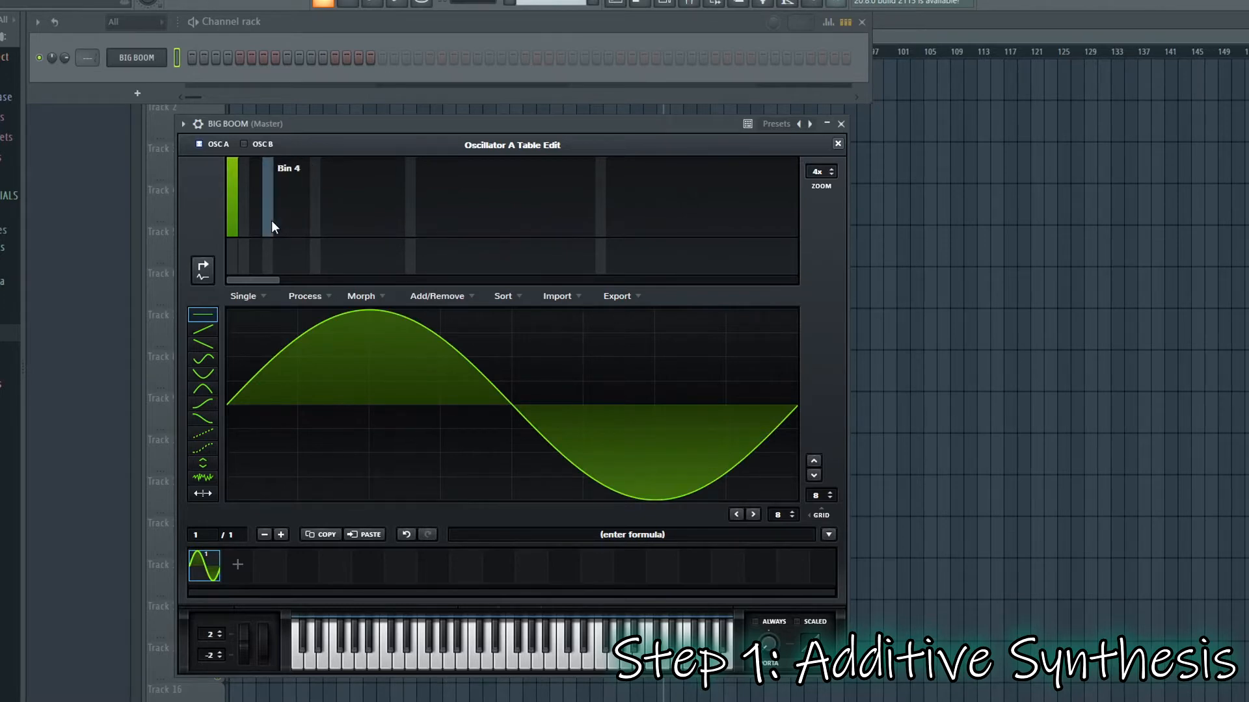
left_click_drag(272, 220, 267, 146)
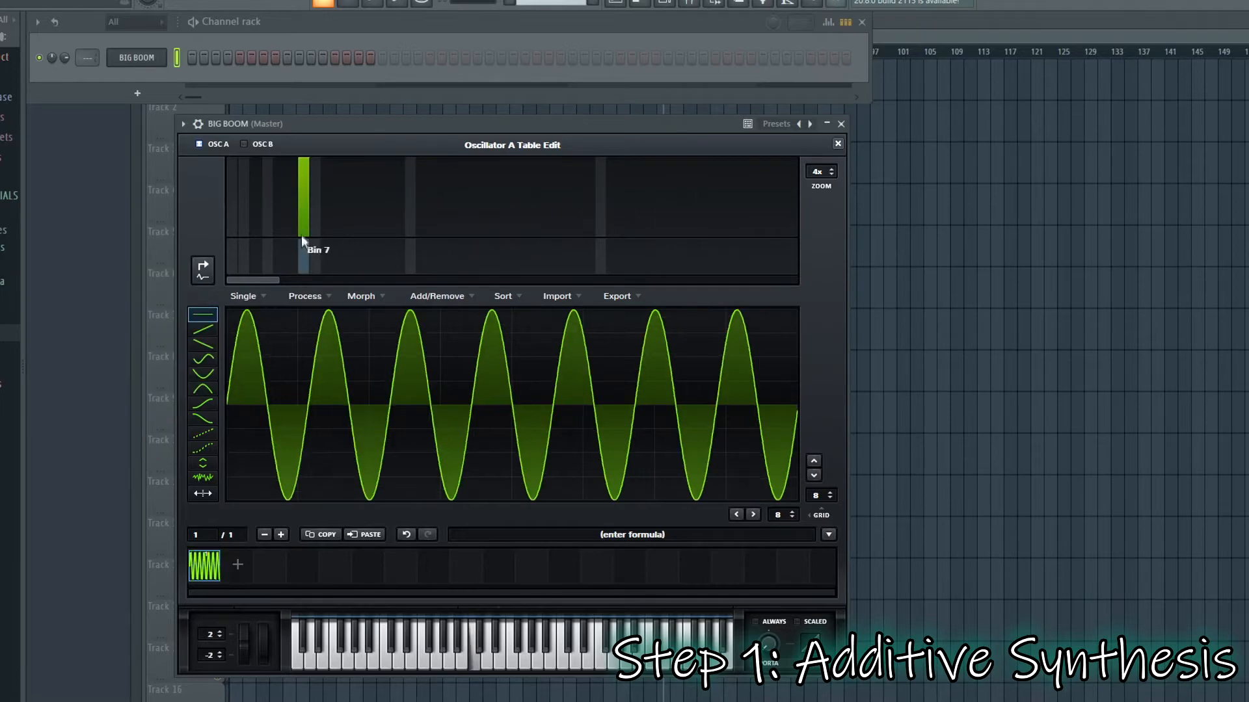
left_click_drag(305, 182, 292, 303)
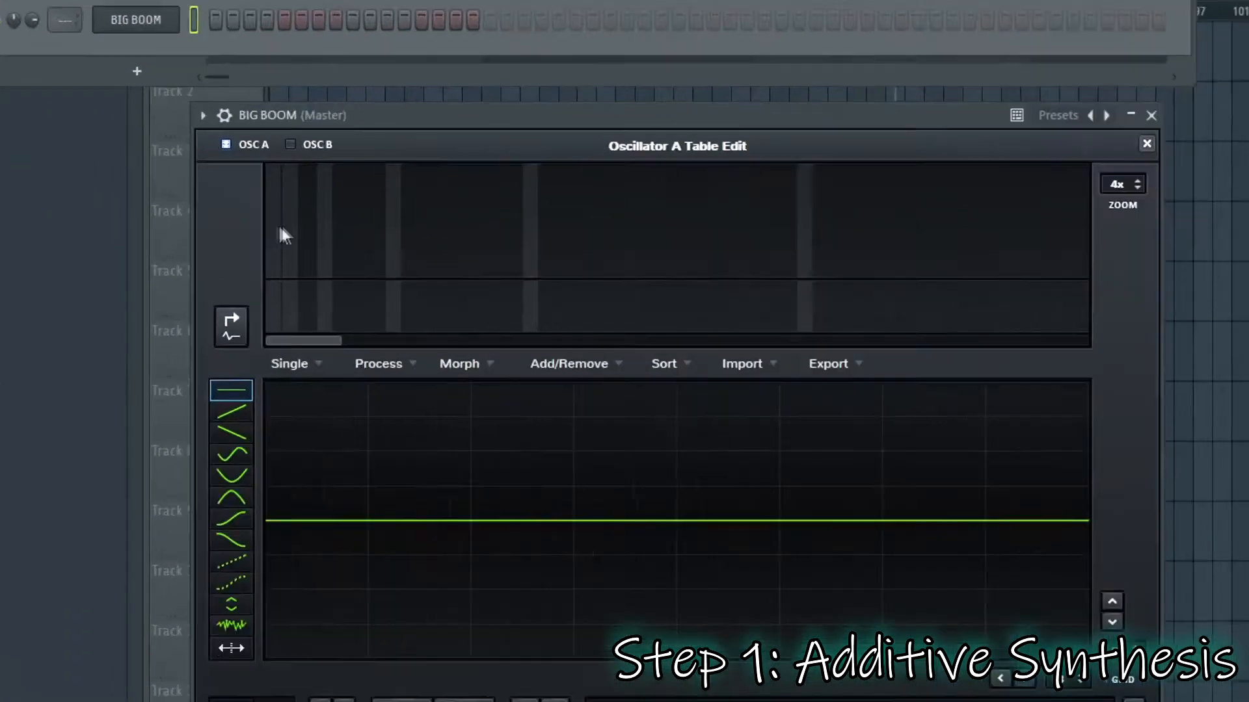
left_click_drag(232, 198, 219, 145)
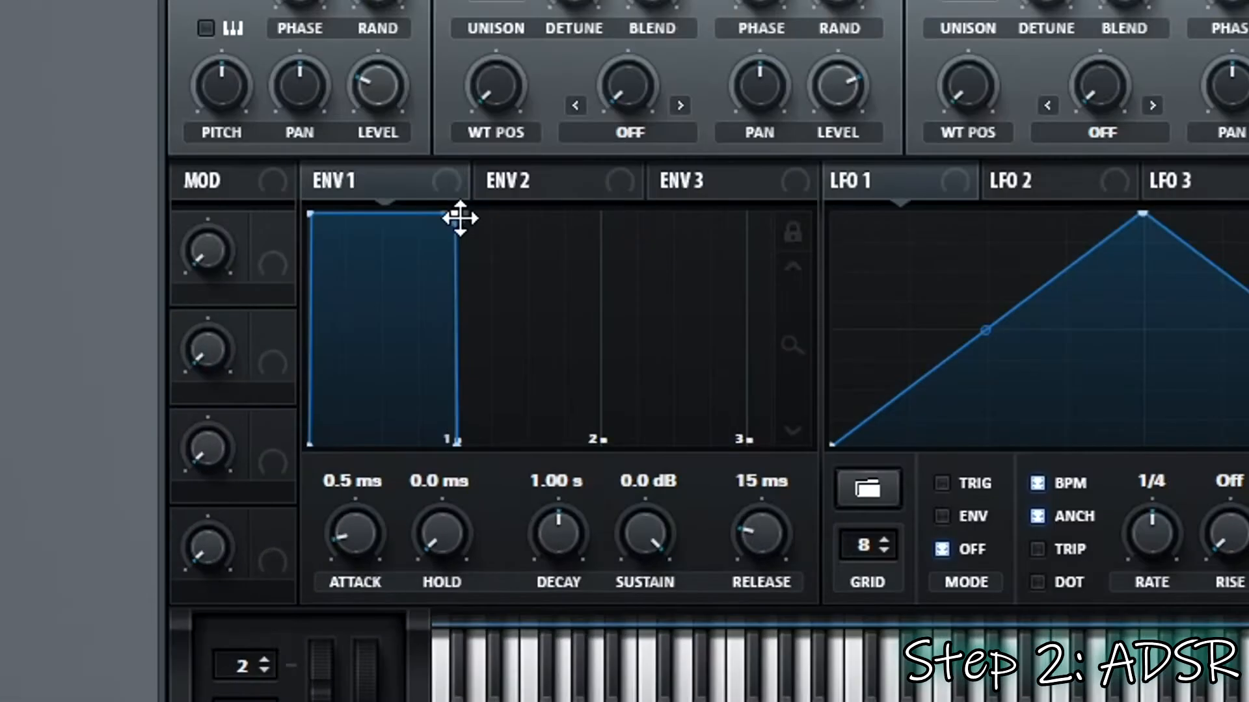
Lower Envelope 1's sustain to -oo dB and set its decay to 600 ms
left_click_drag(460, 218, 637, 382)
left_click_drag(378, 535, 388, 442)
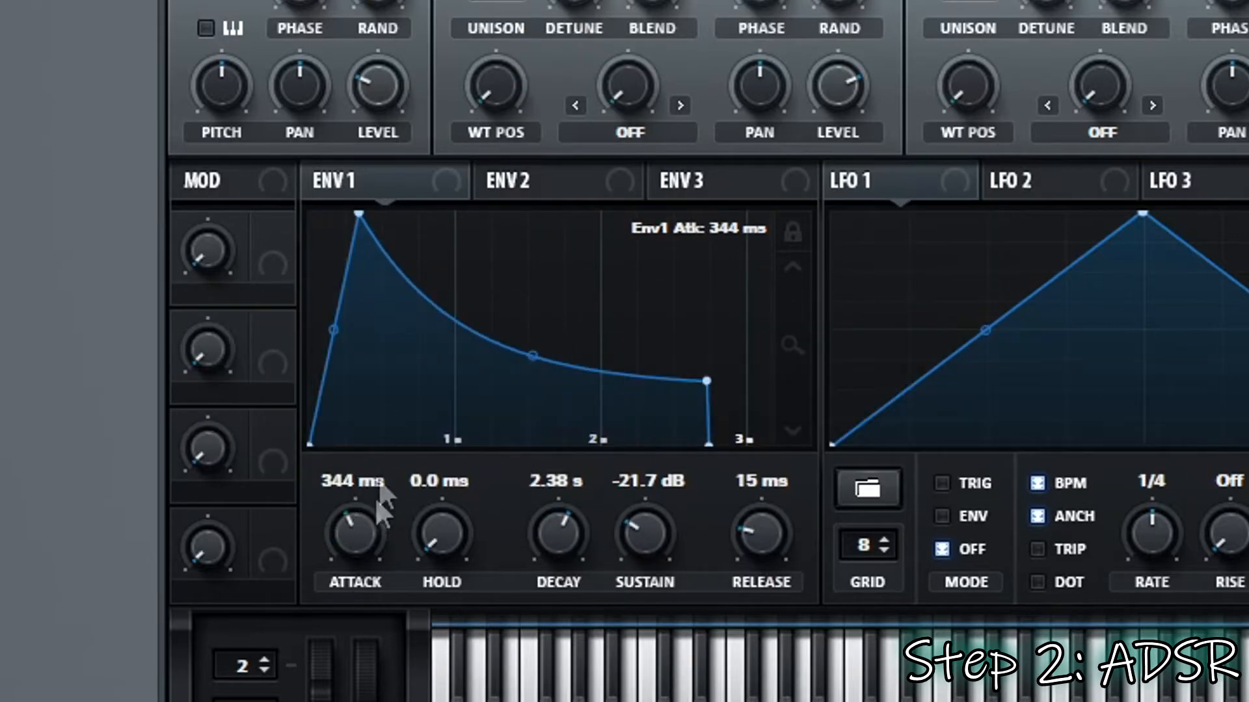
left_click_drag(707, 380, 376, 589)
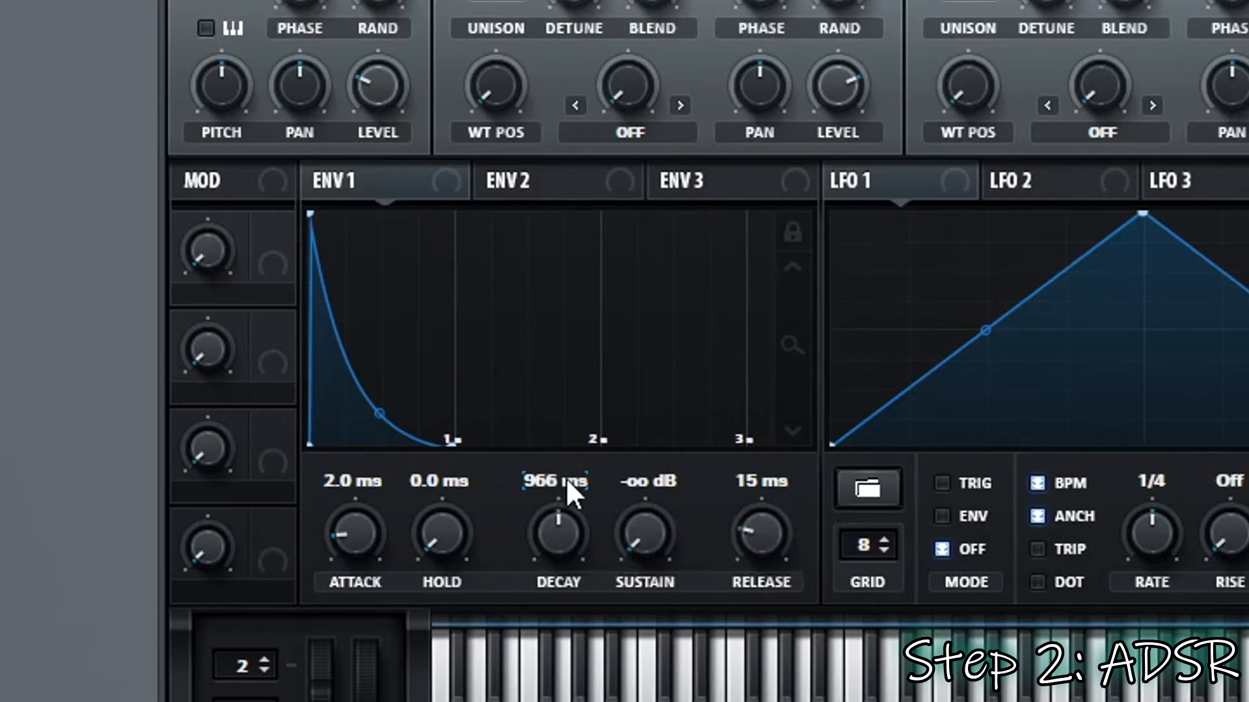
double_click(566, 478)
type("600")
key("Return")
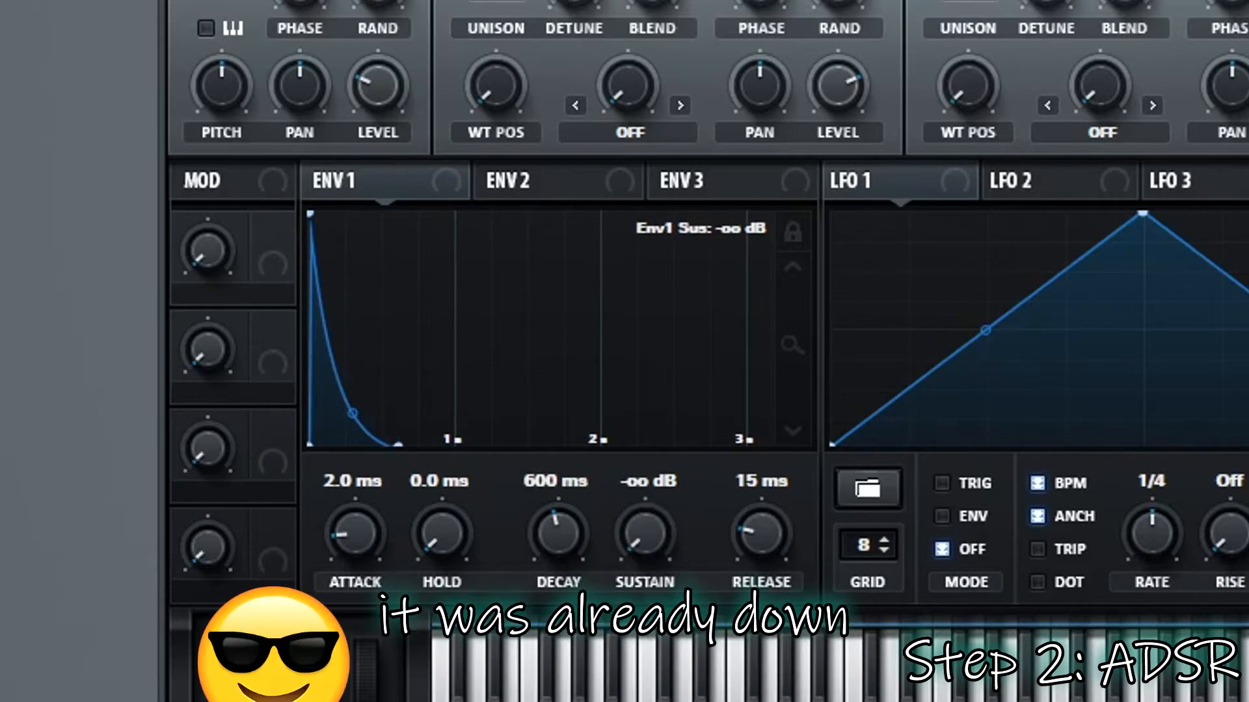
Set Envelope 1's attack to 2 ms and bend its decay curve outward
double_click(345, 485)
type("2")
key("Return")
left_click_drag(352, 416, 366, 363)
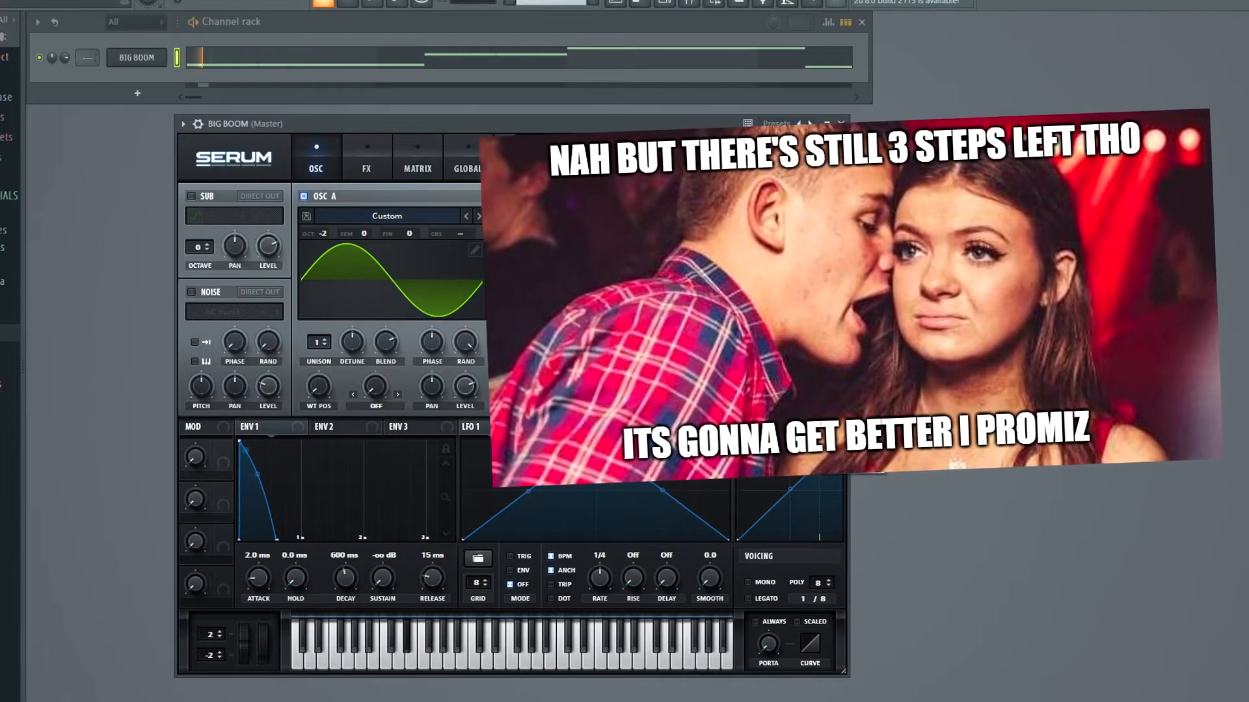
Try assigning Envelope 2 to Oscillator A's coarse pitch and clear the assignment
left_click(349, 428)
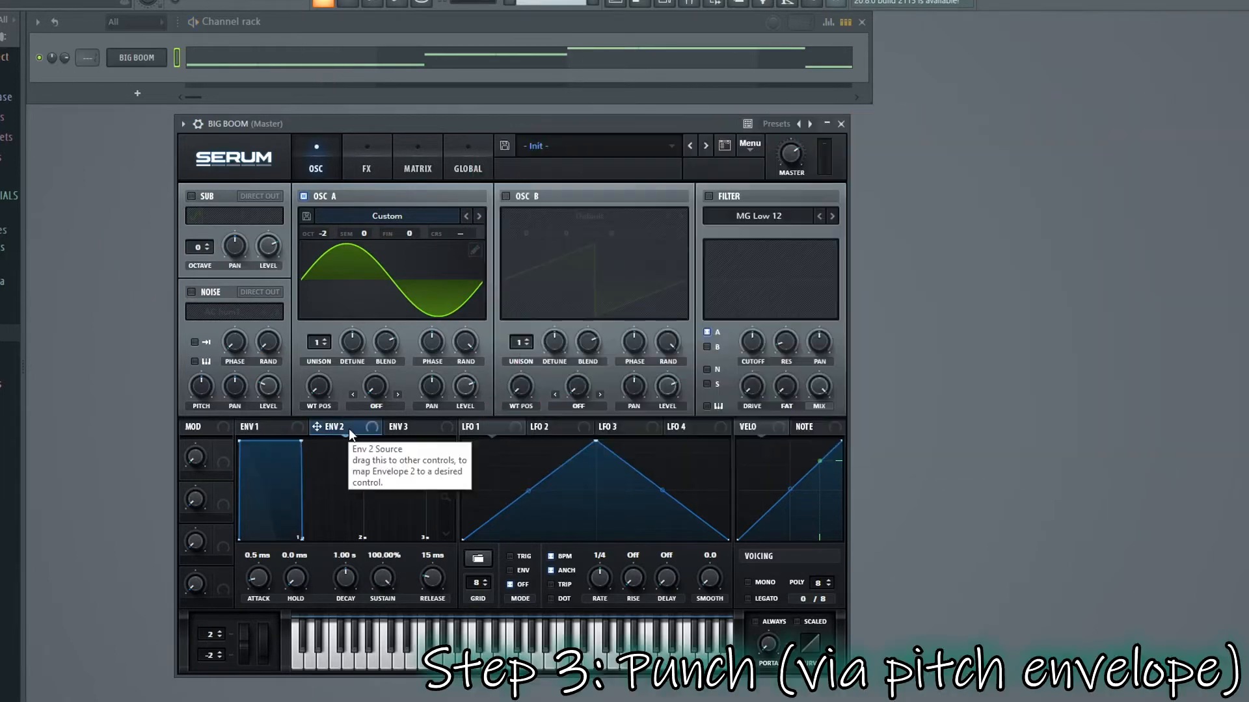
left_click_drag(332, 428, 465, 235)
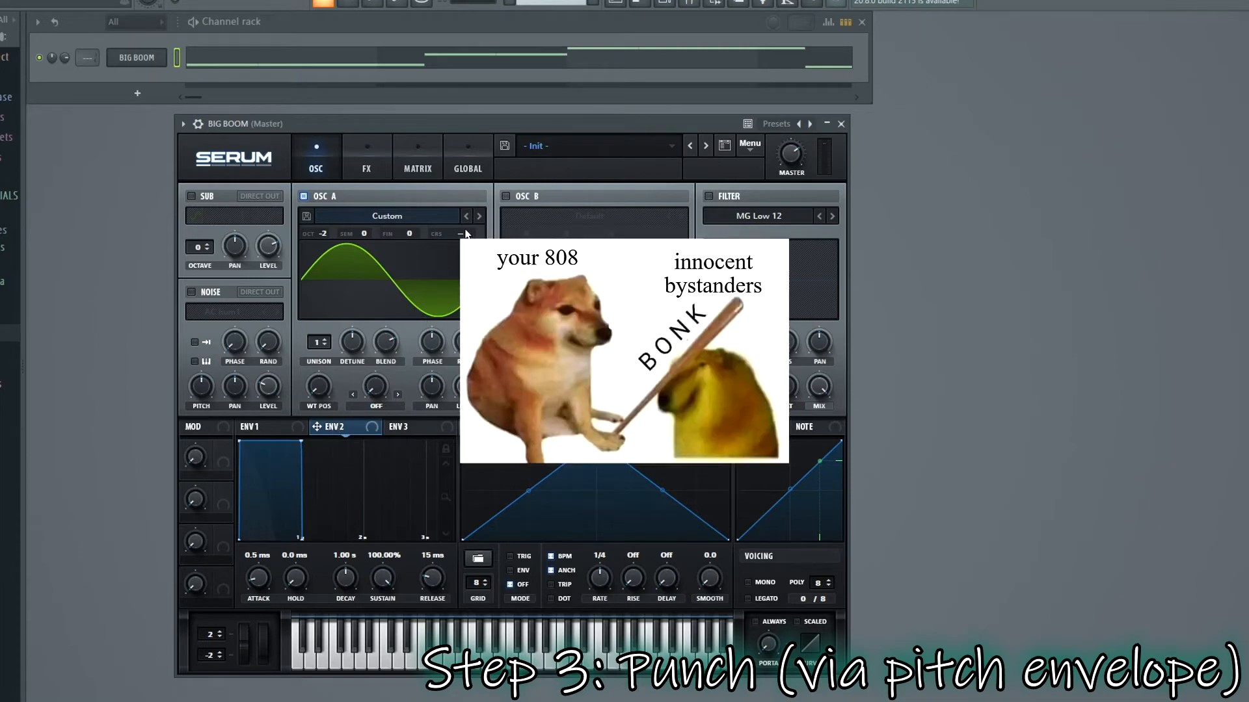
right_click(374, 430)
left_click(390, 489)
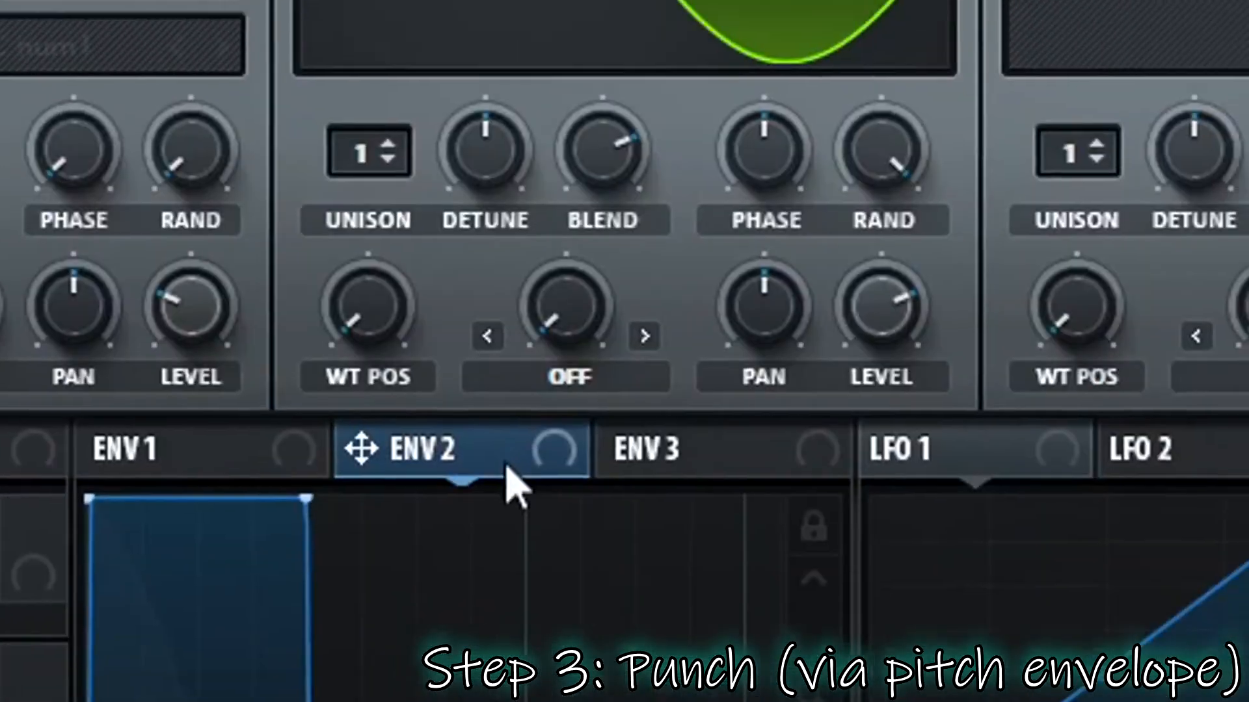
Assign Envelope 2 to Oscillator A's coarse pitch, switching the modulation direction and raising its depth
left_click_drag(360, 435, 459, 235)
left_click_drag(660, 106, 687, 105)
left_click(738, 103, "alt+shift")
left_click_drag(649, 257, 677, 68)
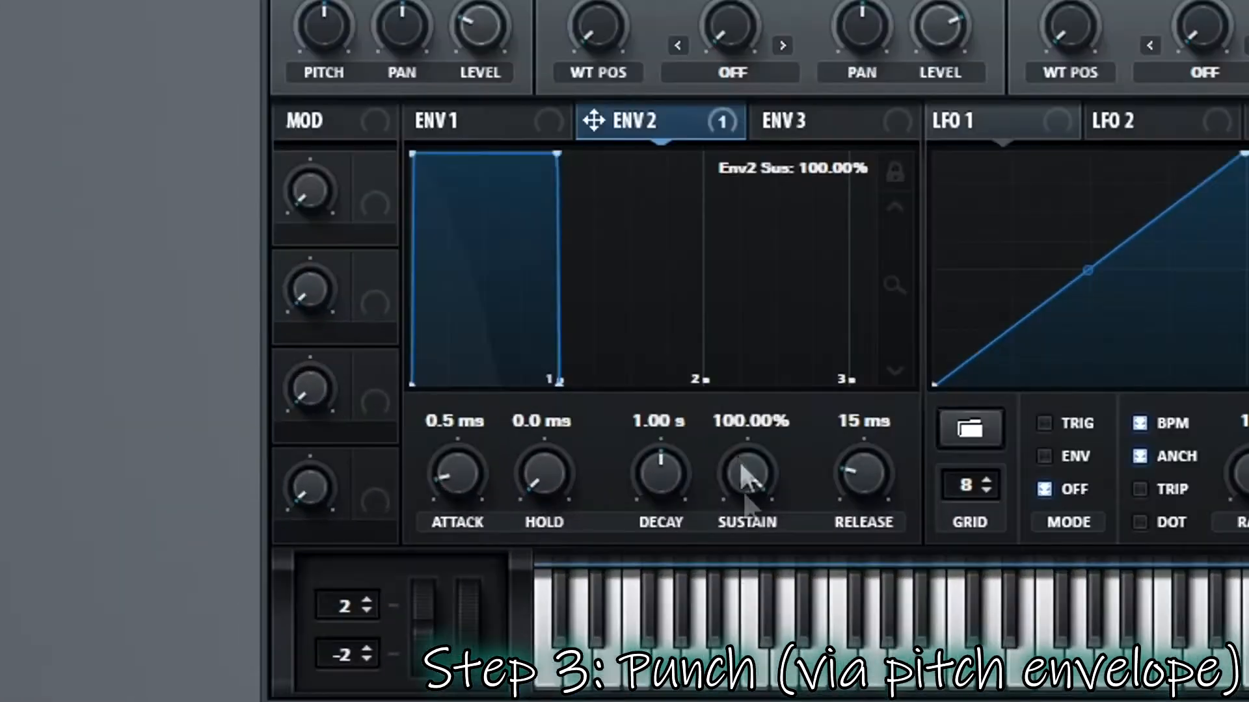
Set Envelope 2's sustain to 0% and its decay to 20 ms
left_click_drag(746, 474, 761, 571)
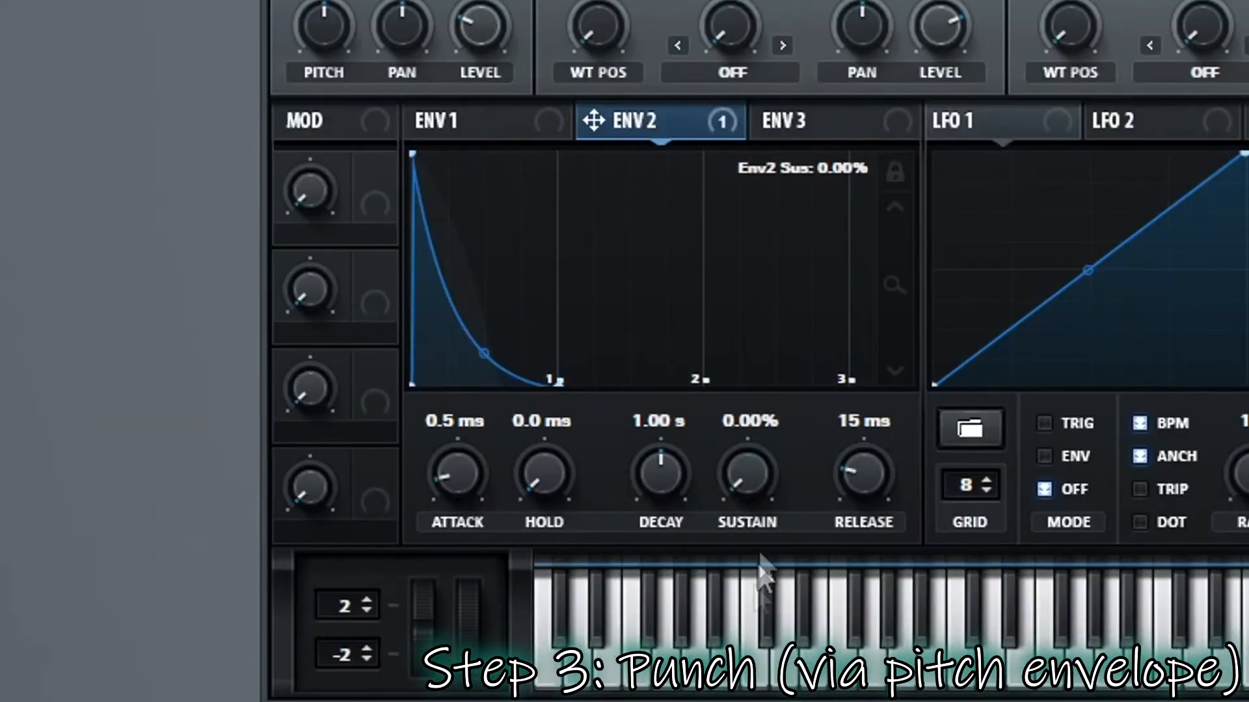
double_click(650, 422)
type("20")
key("Return")
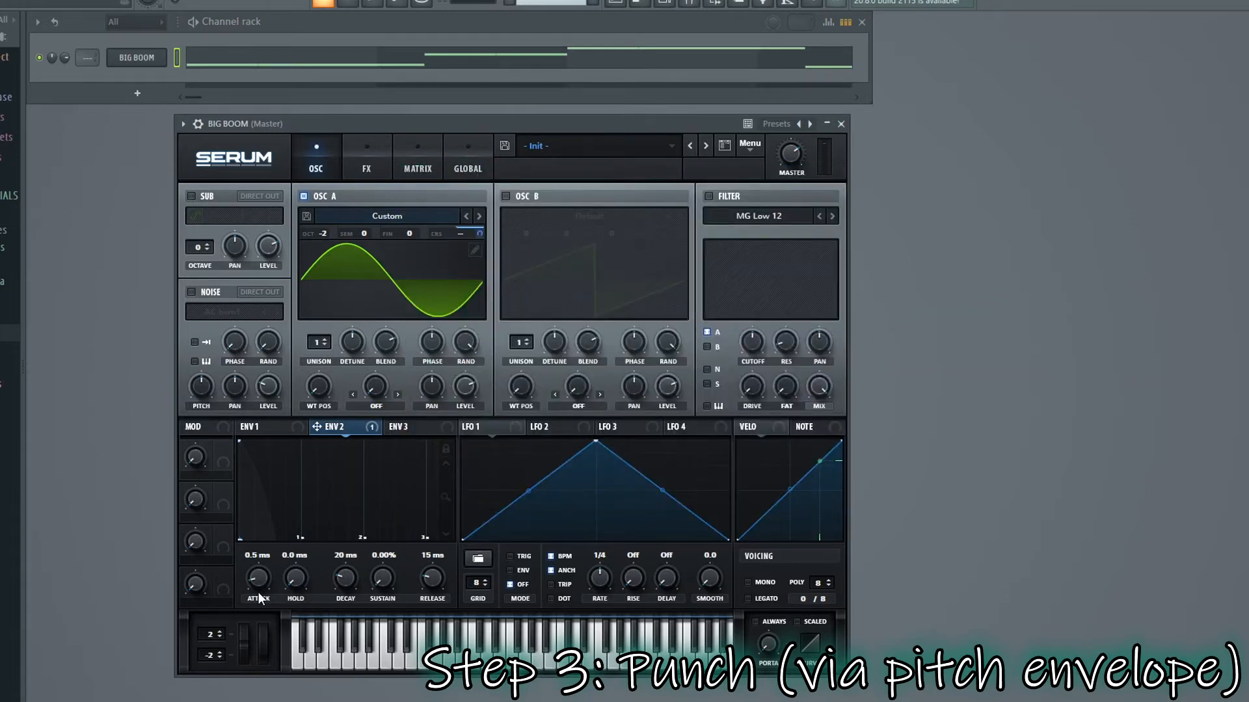
Bend Envelope 2's attack curve inward, set its attack to 20 ms and play the pattern
double_click(260, 560)
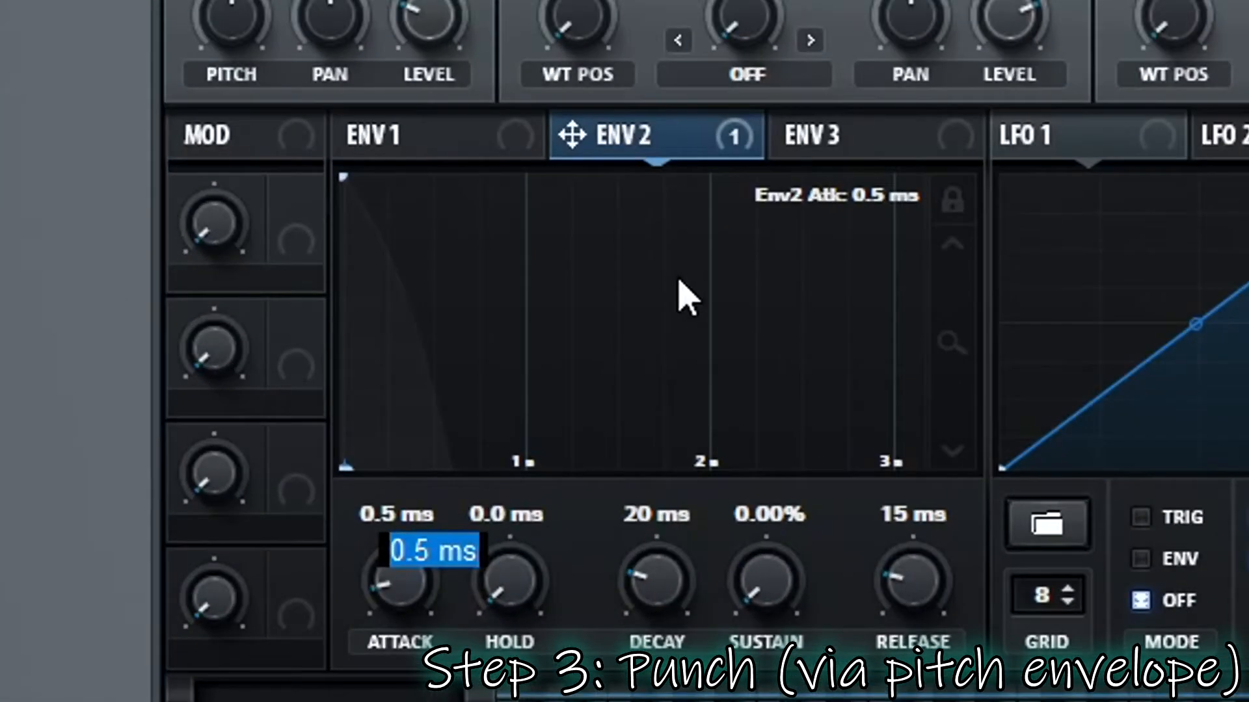
type("20")
key("Return")
left_click_drag(379, 575, 390, 549)
left_click_drag(404, 344, 409, 488)
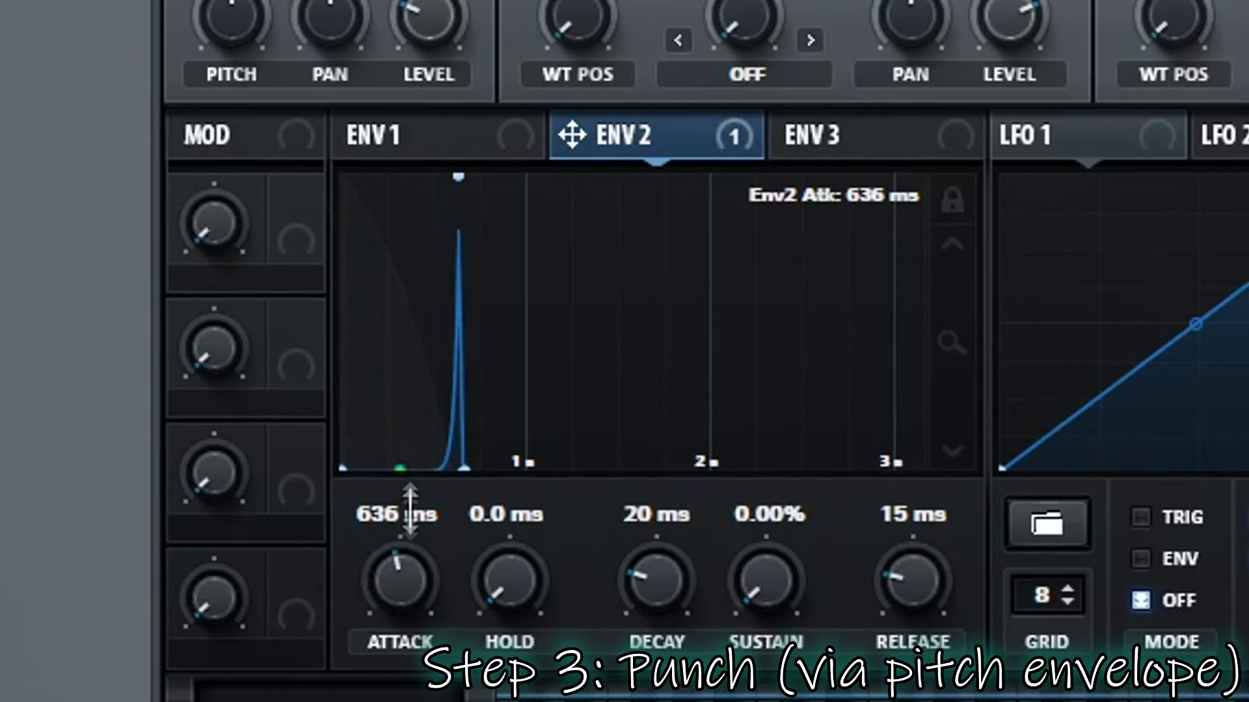
double_click(418, 566)
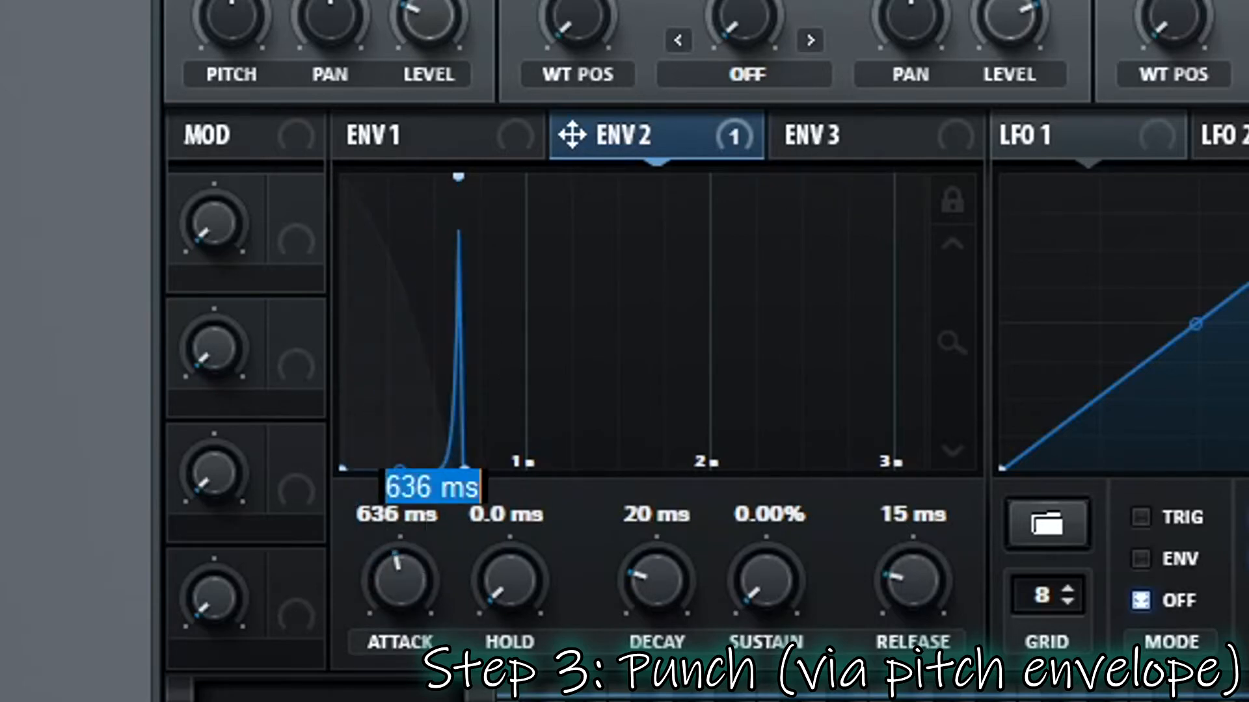
type("02")
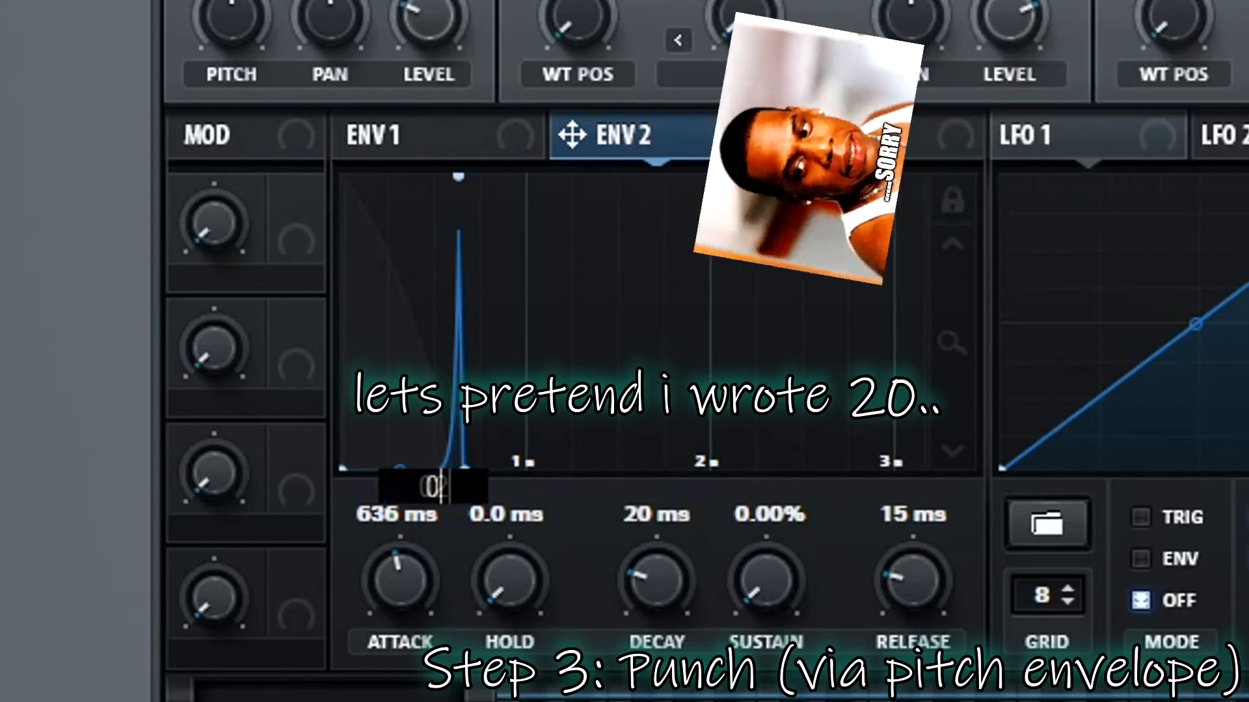
key("Return")
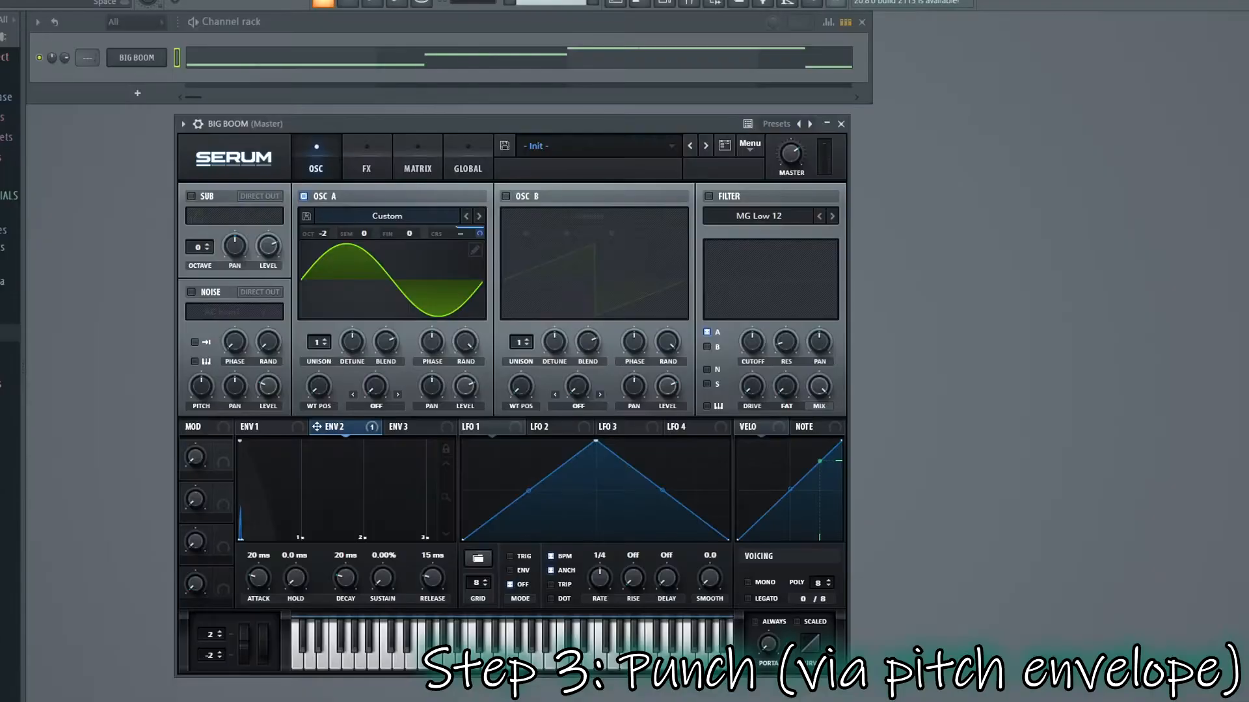
key("space")
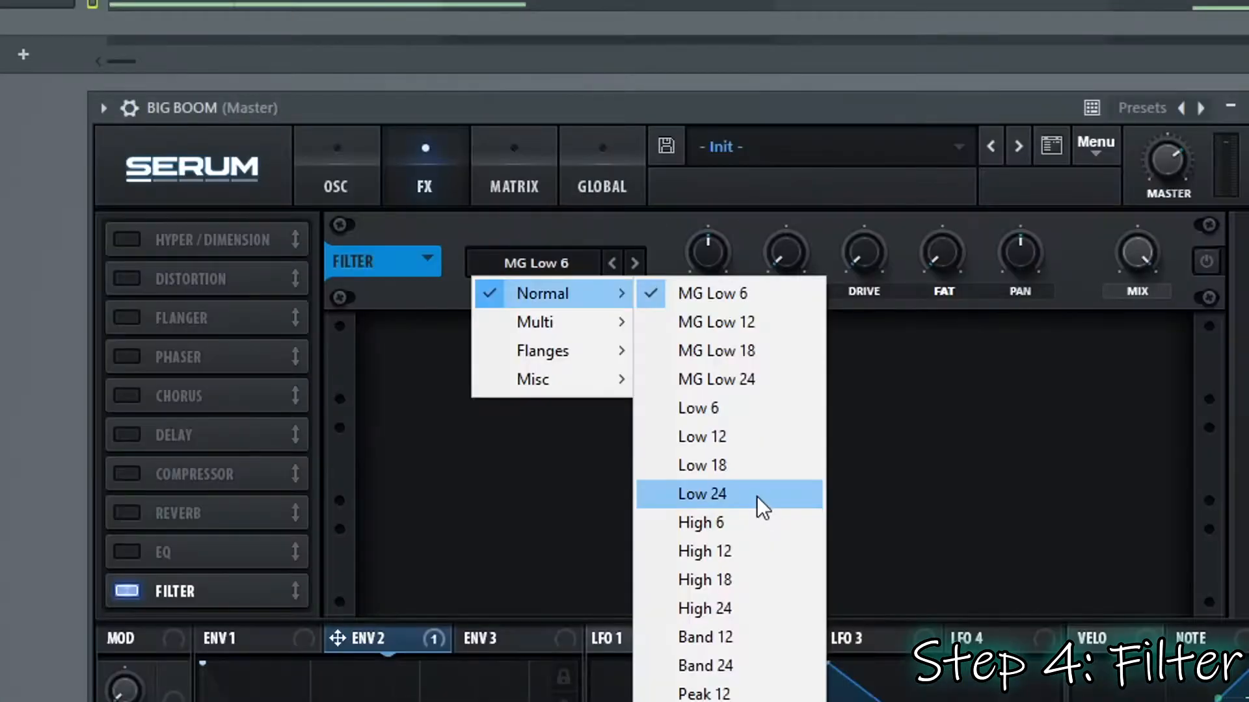
Set the effects filter to Low 24, switch it on and adjust its cutoff
left_click(755, 499)
left_click_drag(709, 252, 739, 222)
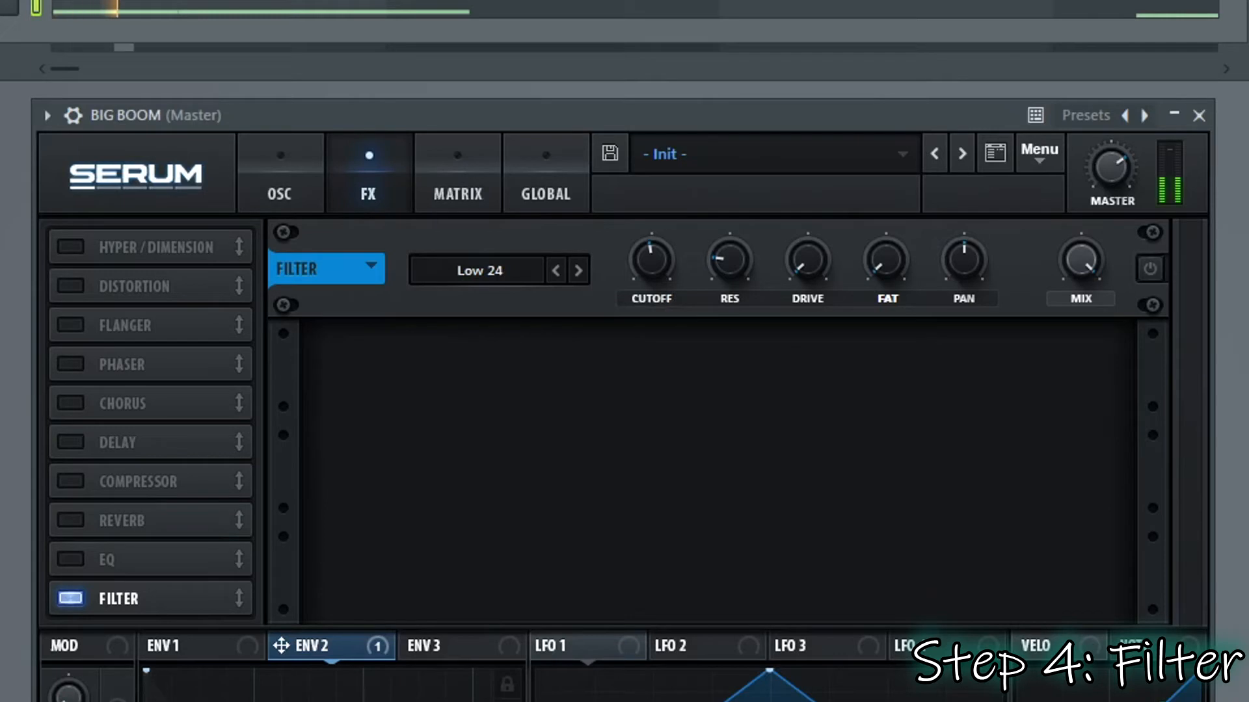
left_click_drag(647, 267, 875, 335)
left_click(1150, 269)
left_click_drag(652, 264, 614, 213)
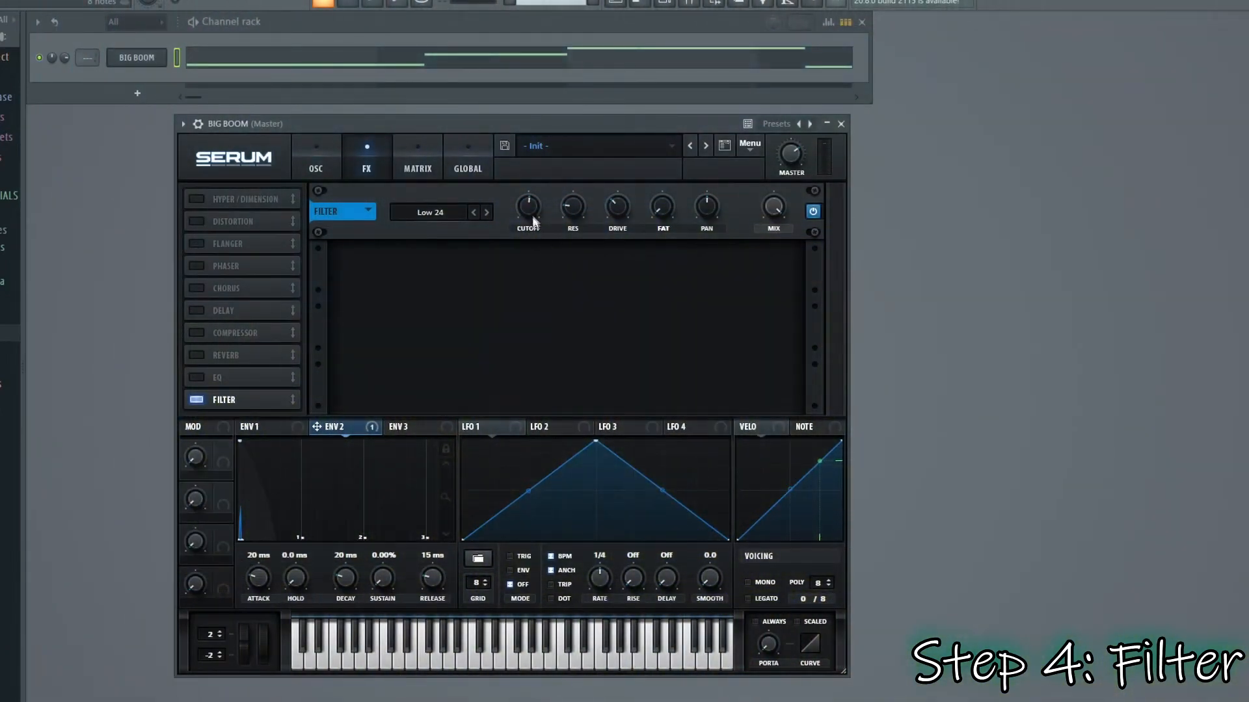
Play the pattern and raise the effects filter's cutoff while listening
mouse_move(524, 221)
key("space")
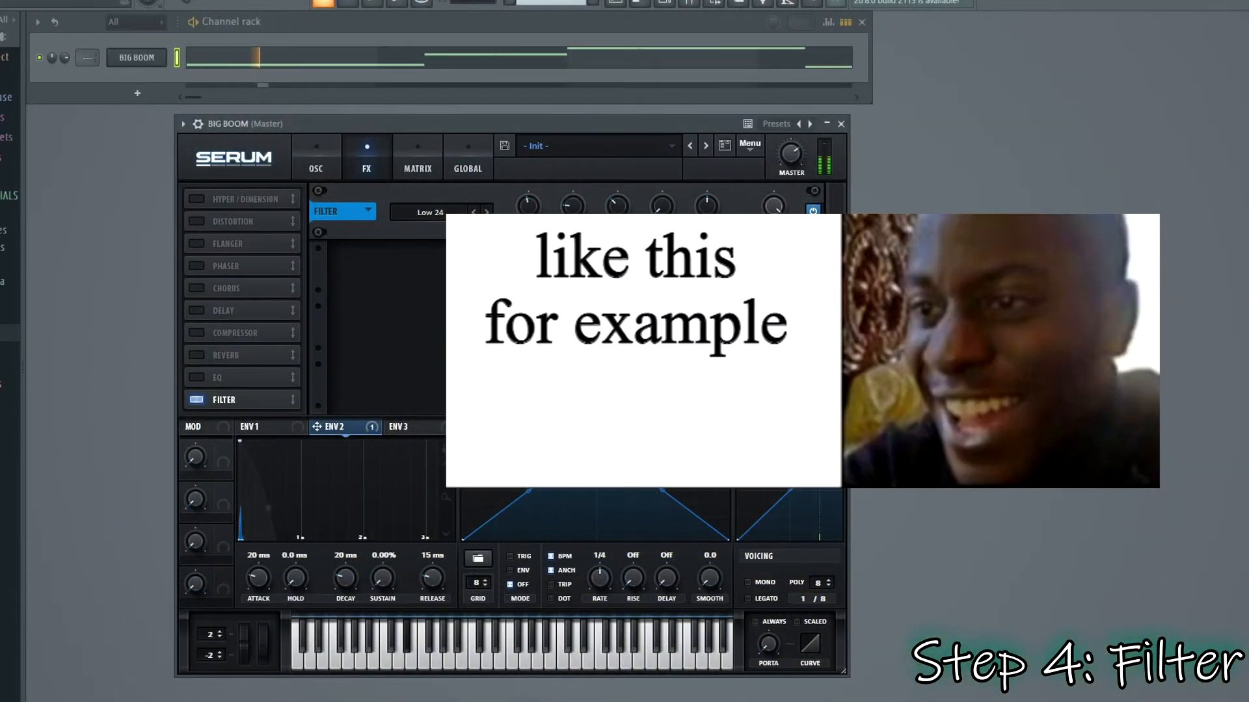
left_click_drag(524, 208, 521, 171)
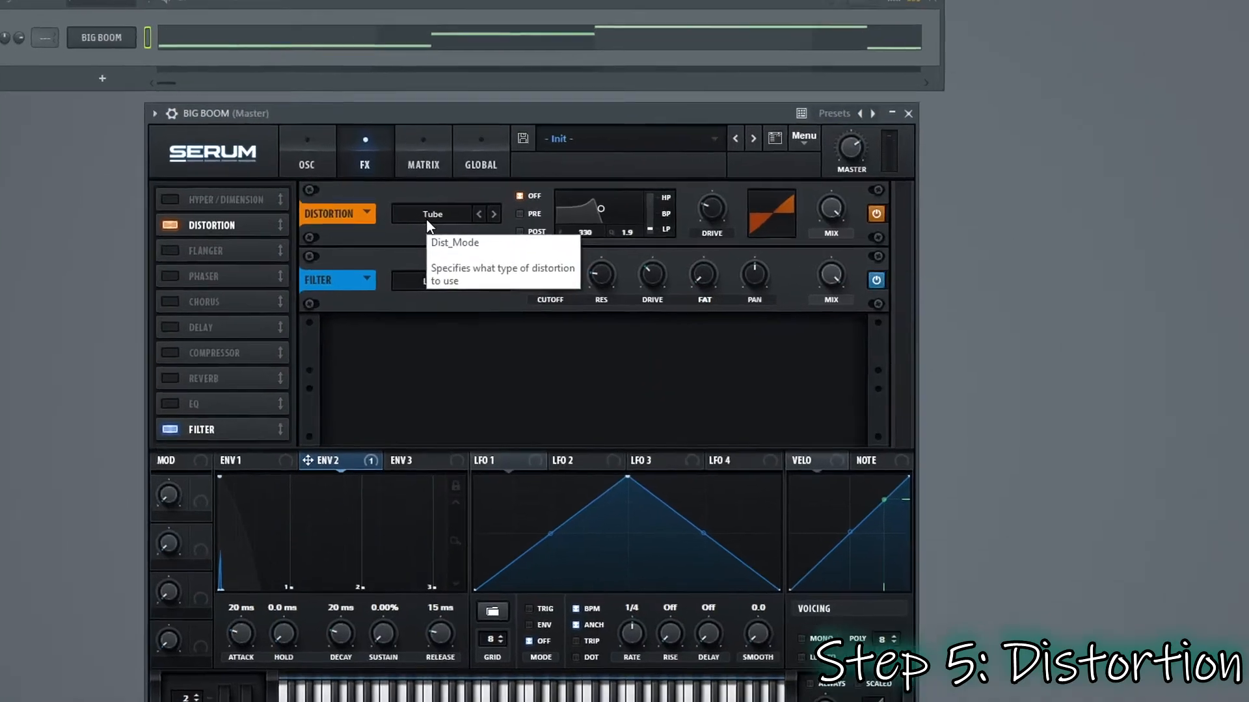
Set the distortion effect to Tube mode and raise its drive above 61%
left_click(422, 215)
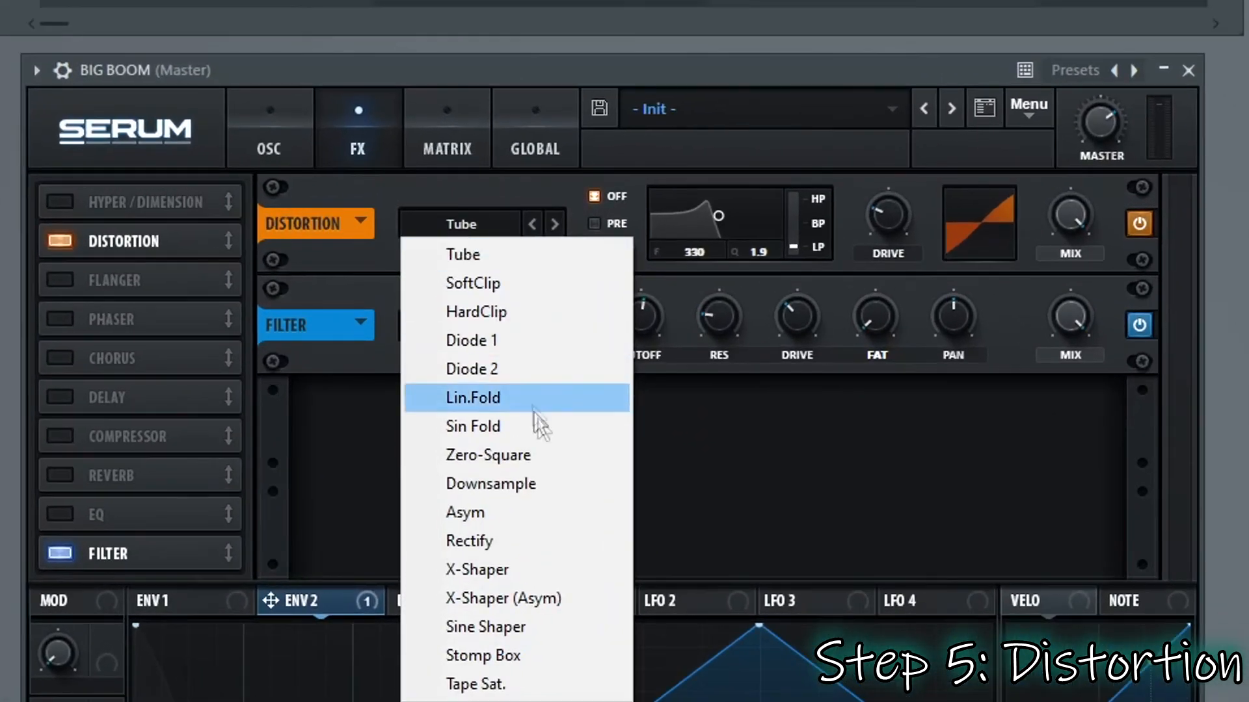
left_click(558, 264)
left_click_drag(900, 225, 915, 135)
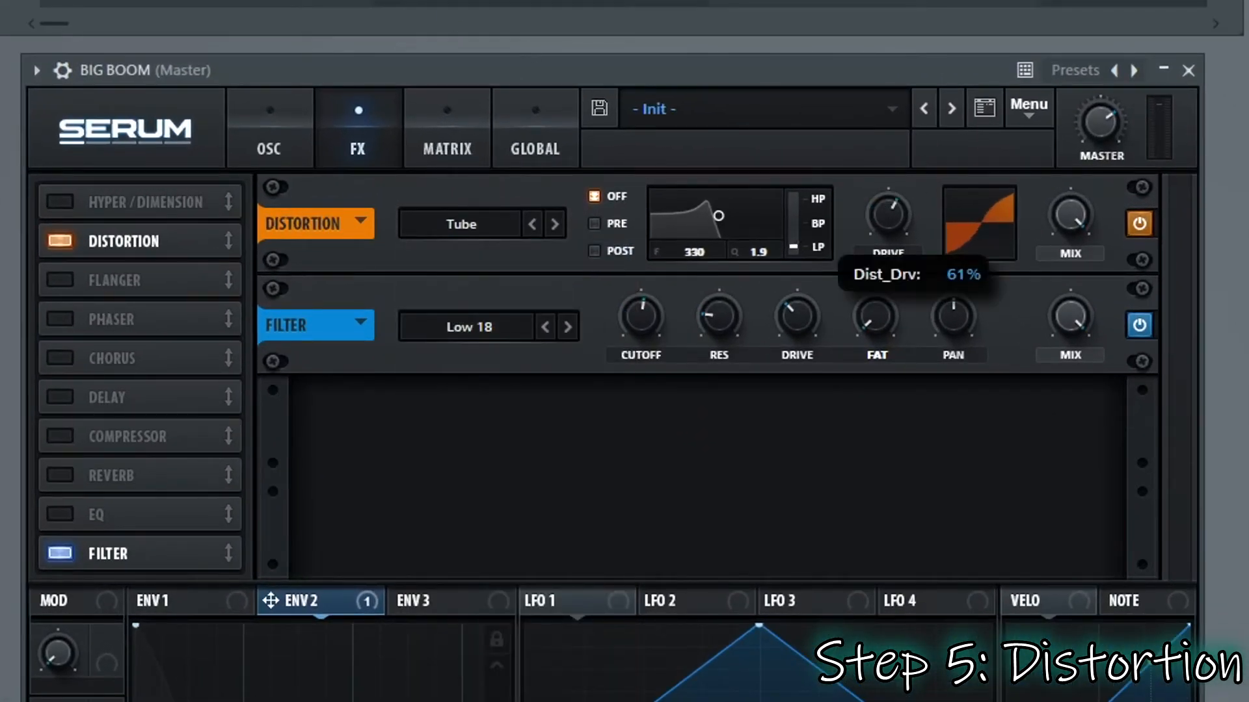
left_click_drag(907, 219, 878, 174)
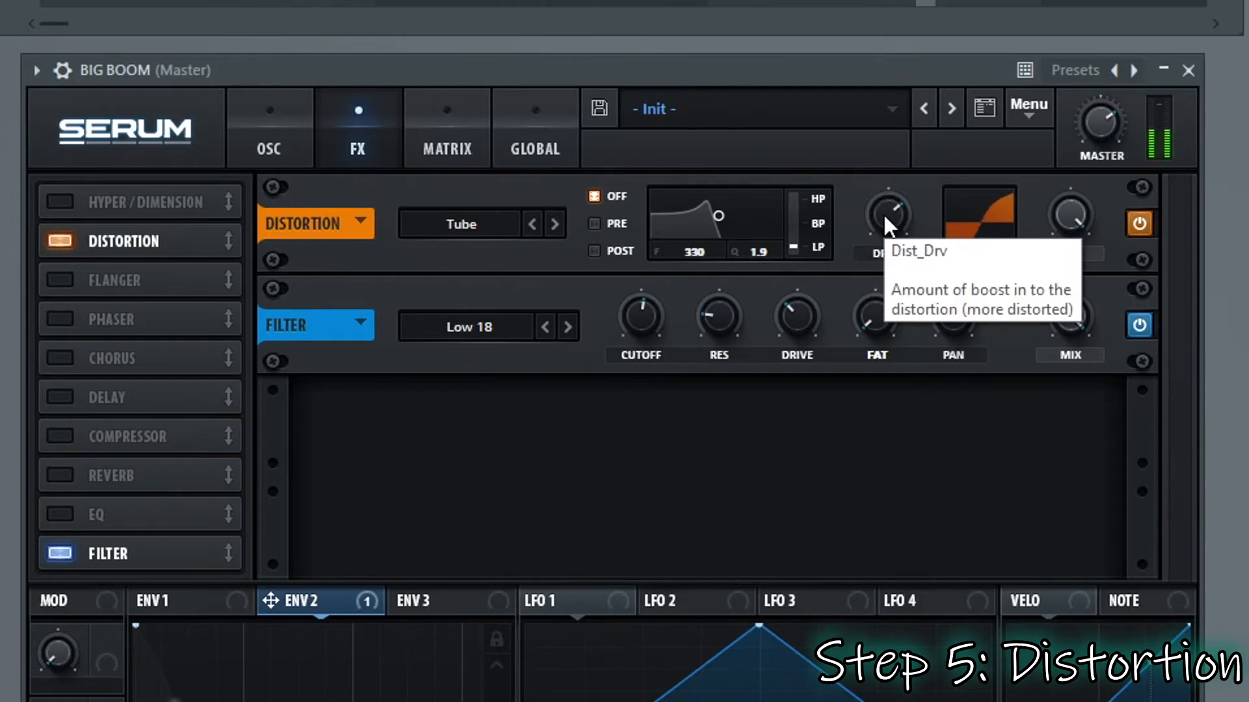
Try the Diode 2 distortion mode and adjust its drive
left_click(468, 225)
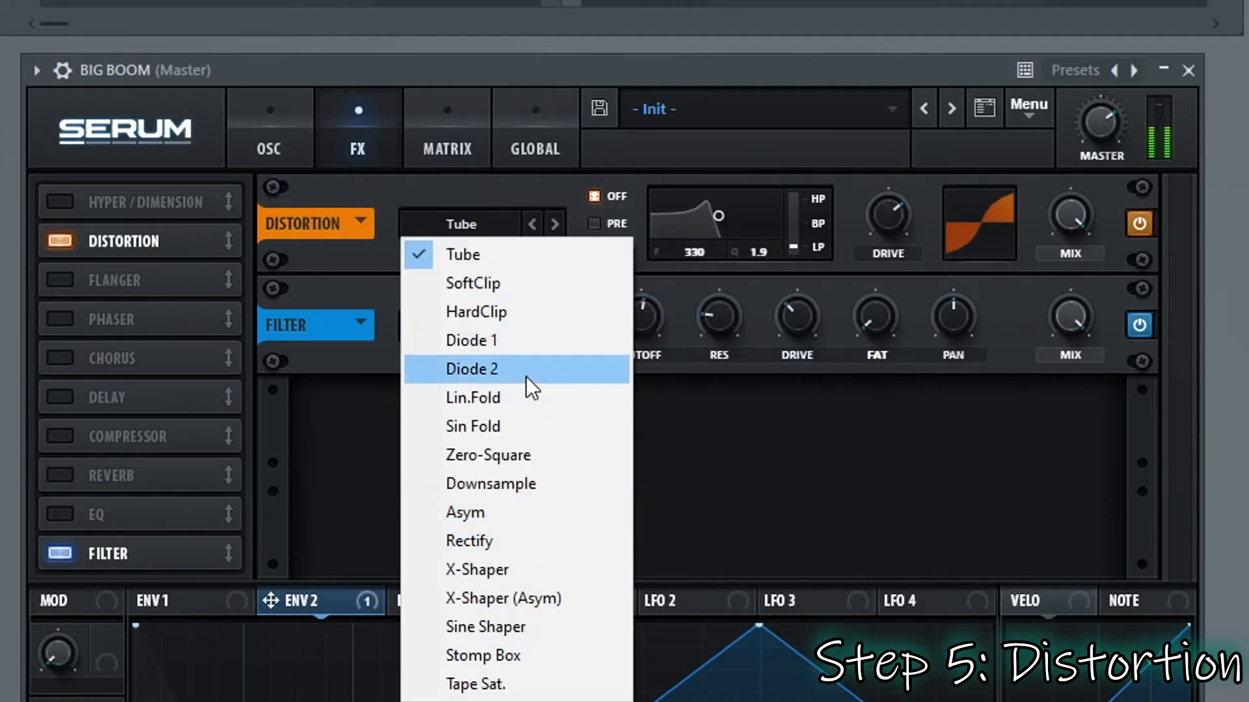
left_click(527, 376)
left_click_drag(884, 205, 897, 206)
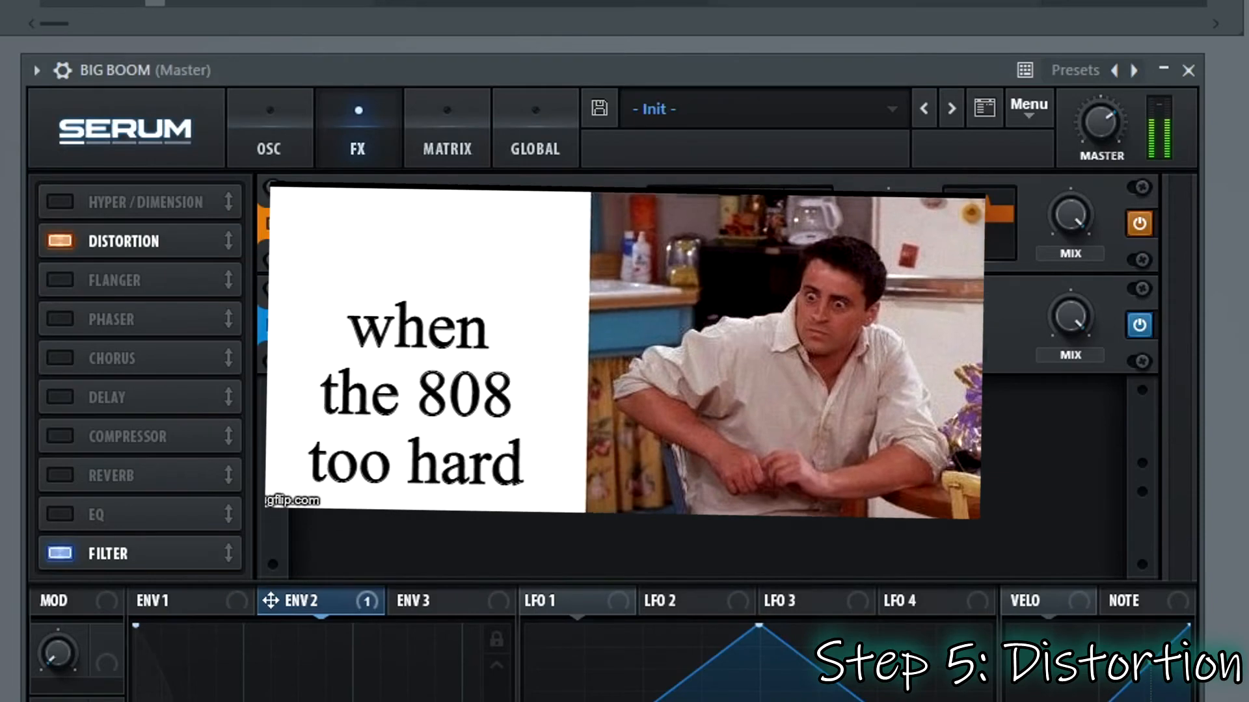
Try the X-Shaper distortion mode, adding a peak and a dip to the Shaper B curve and bending its first segment upward
left_click(474, 574)
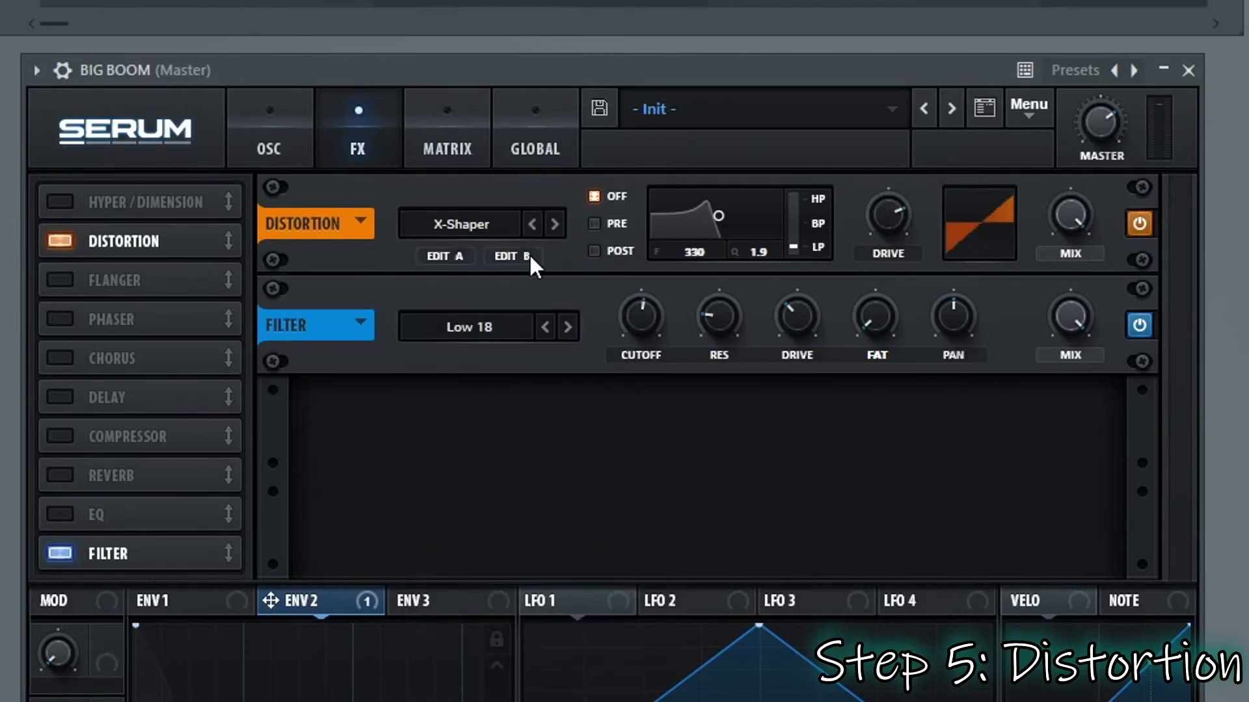
left_click(529, 258)
double_click(285, 201)
left_click_drag(284, 201, 344, 195)
double_click(504, 355)
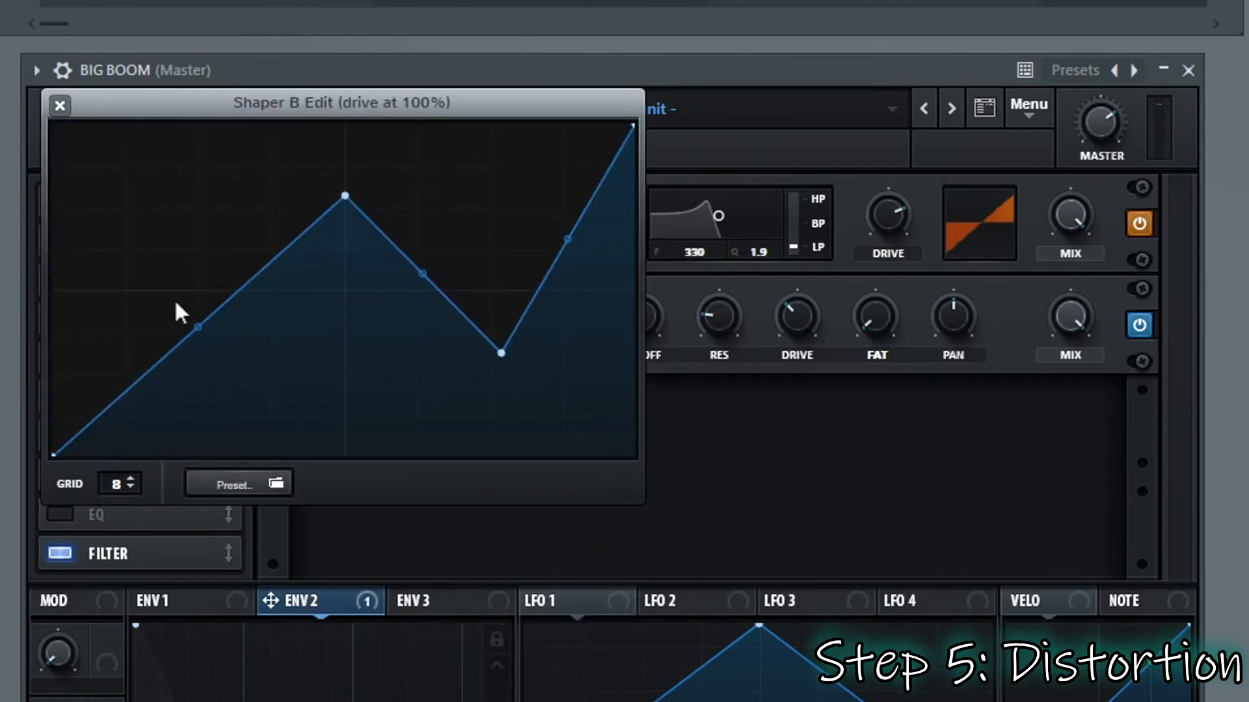
left_click_drag(196, 327, 198, 243)
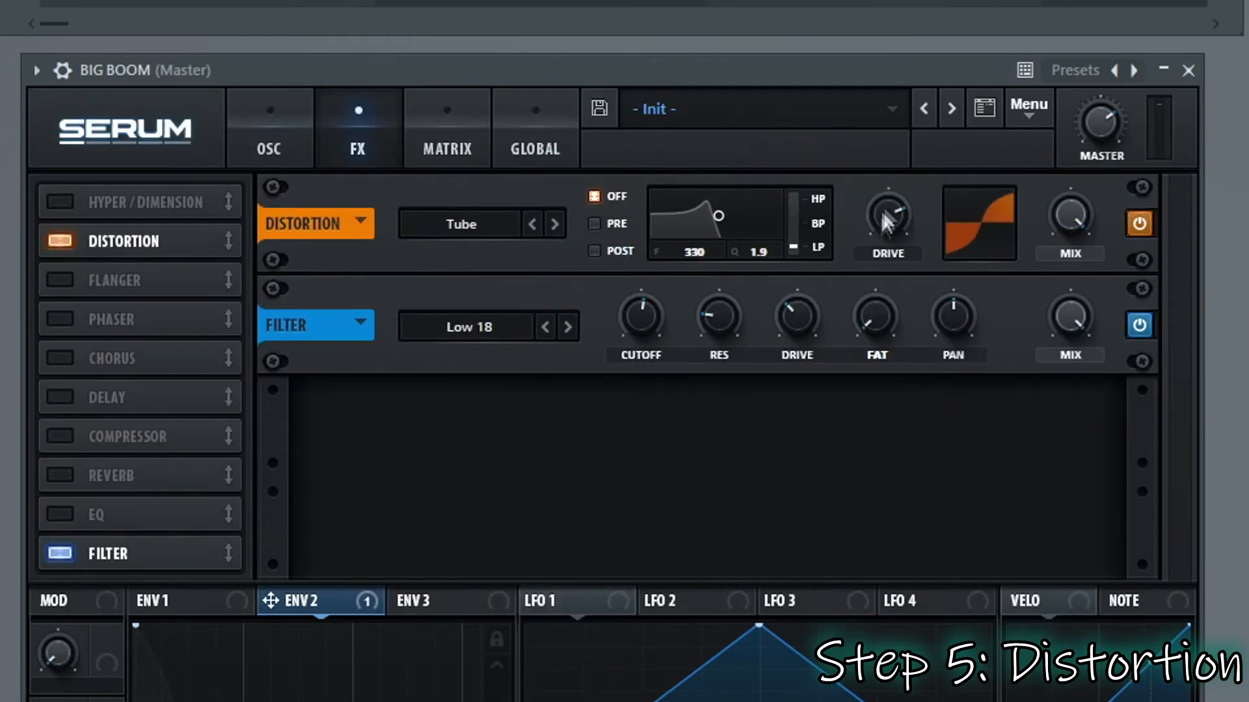
Adjust the Tube distortion's drive and map Envelope 1 to it as a modulation source
mouse_move(889, 203)
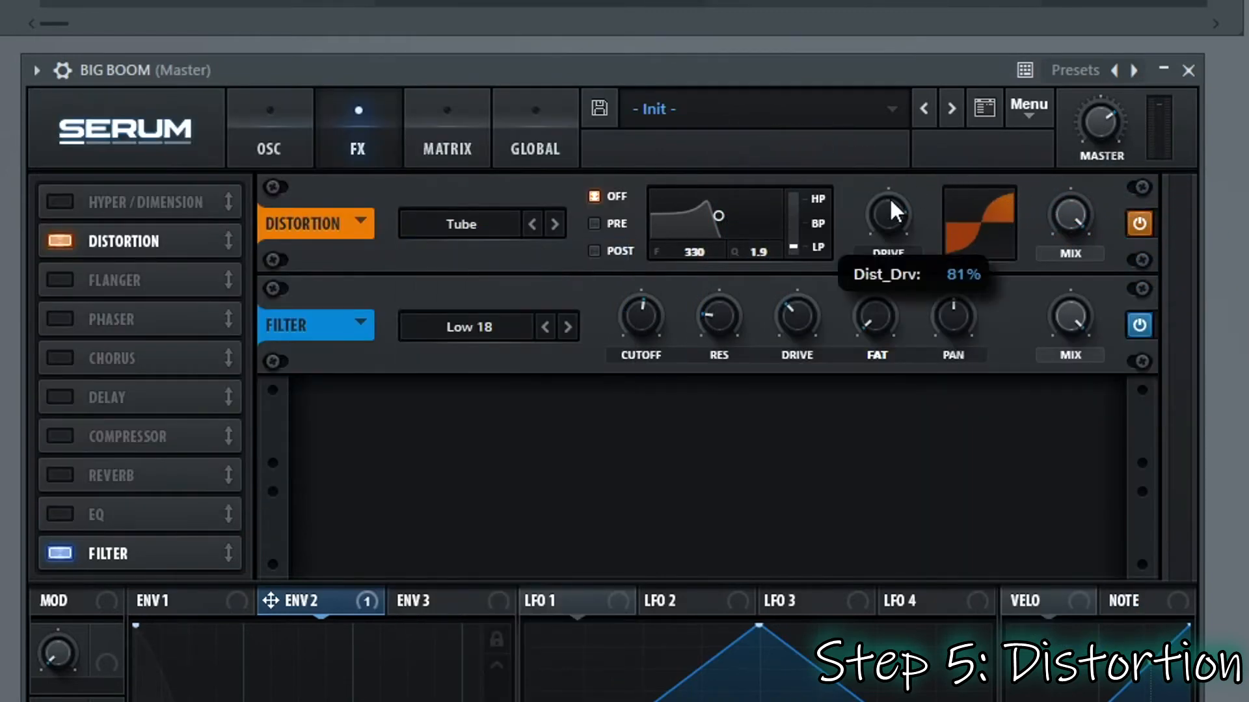
left_click_drag(892, 202, 883, 212)
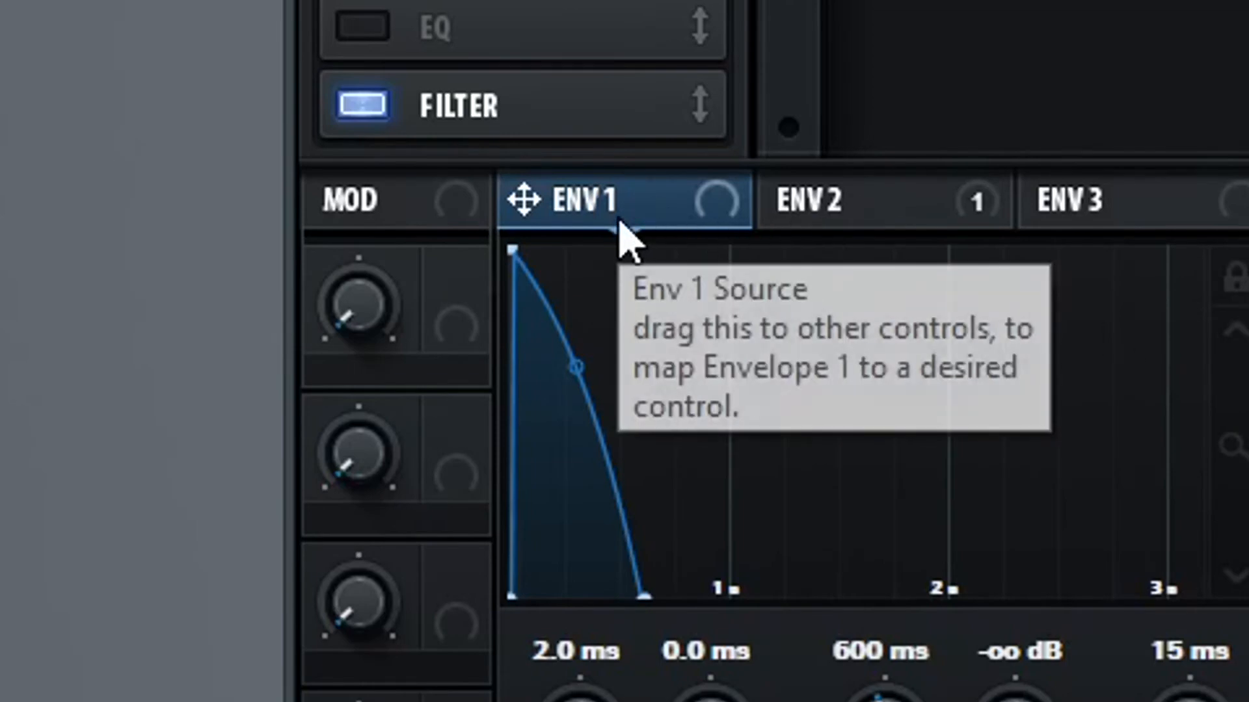
left_click_drag(657, 220, 618, 336)
left_click_drag(618, 337, 620, 565)
left_click_drag(617, 277, 624, 185)
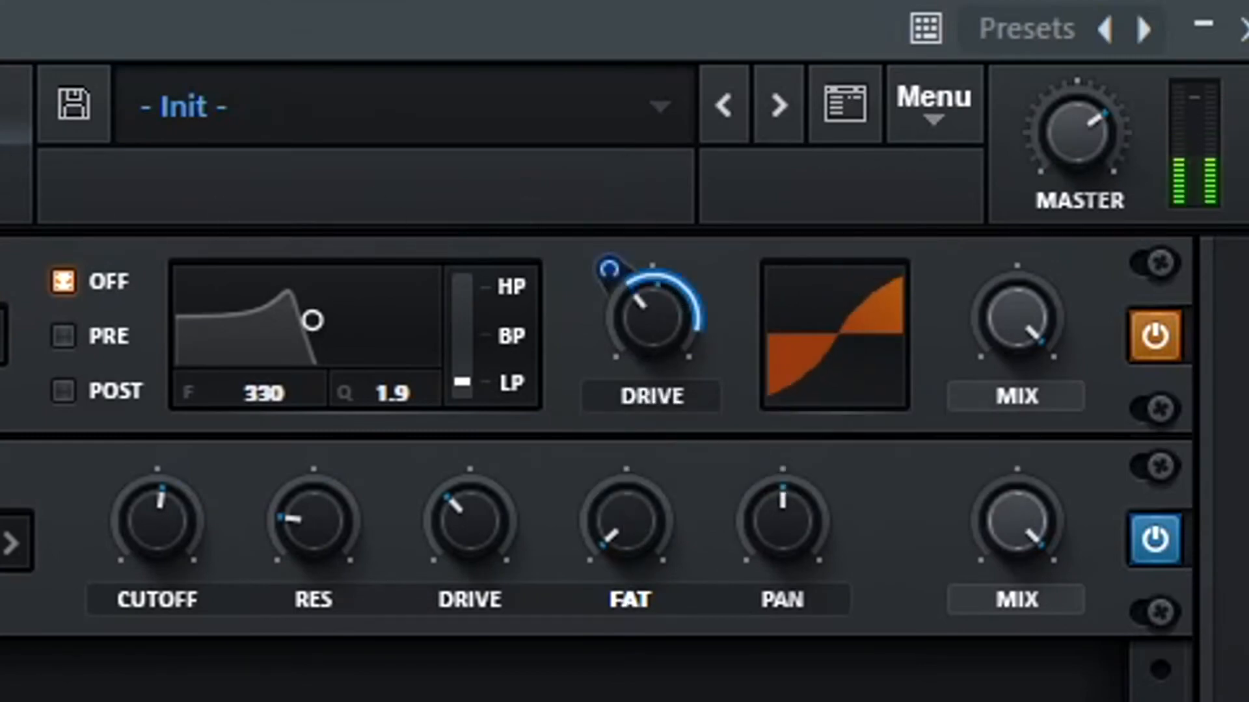
left_click_drag(631, 291, 631, 293)
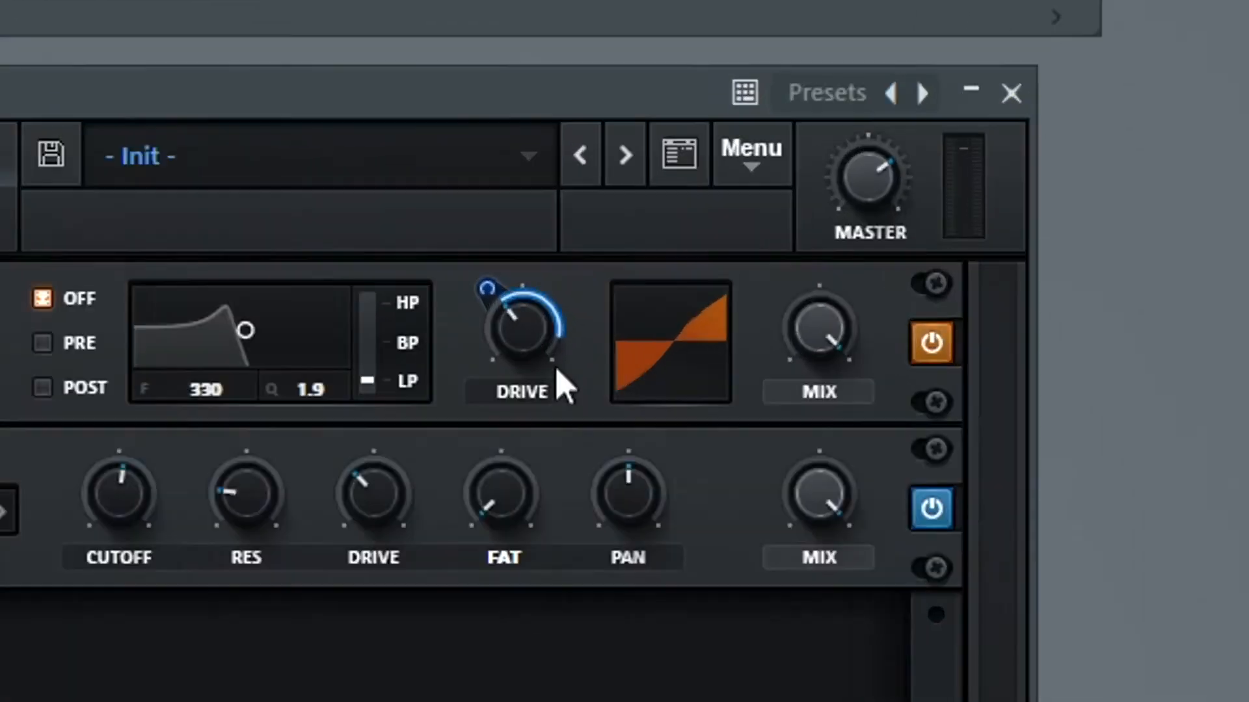
left_click_drag(678, 215, 608, 183)
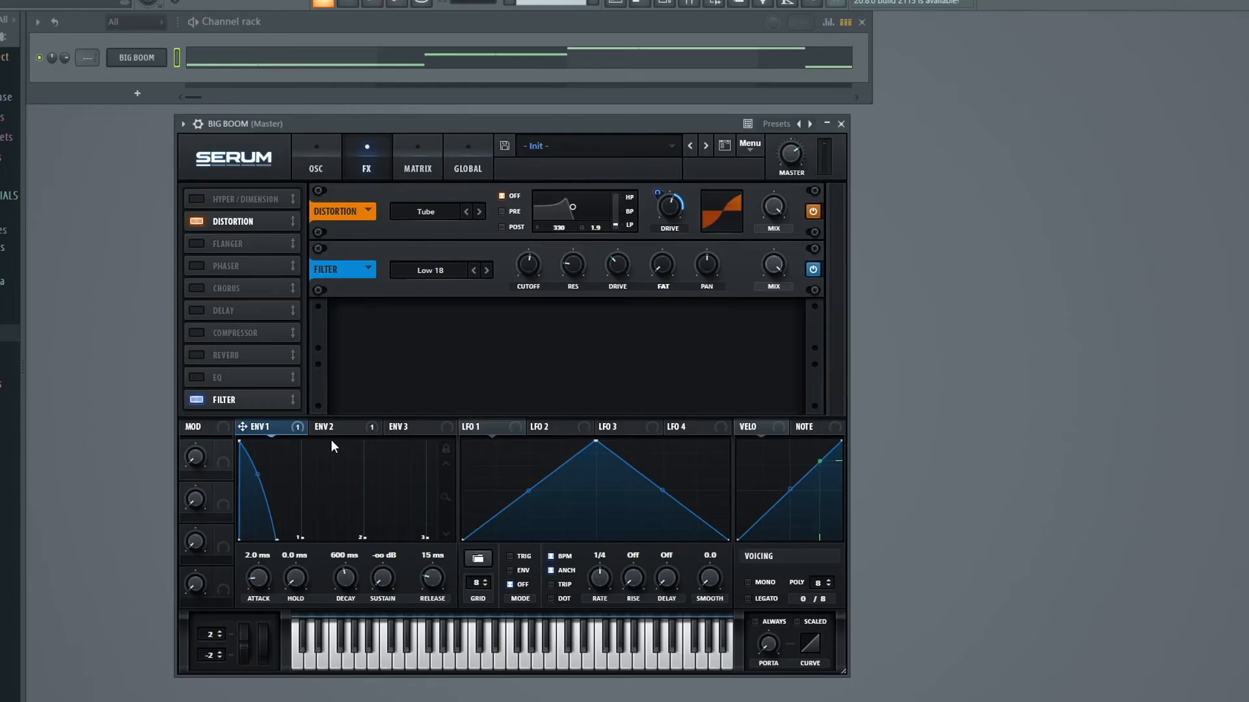
Map Envelope 2 to the effects filter's cutoff and reduce the modulation depth to a small amount
left_click(330, 433)
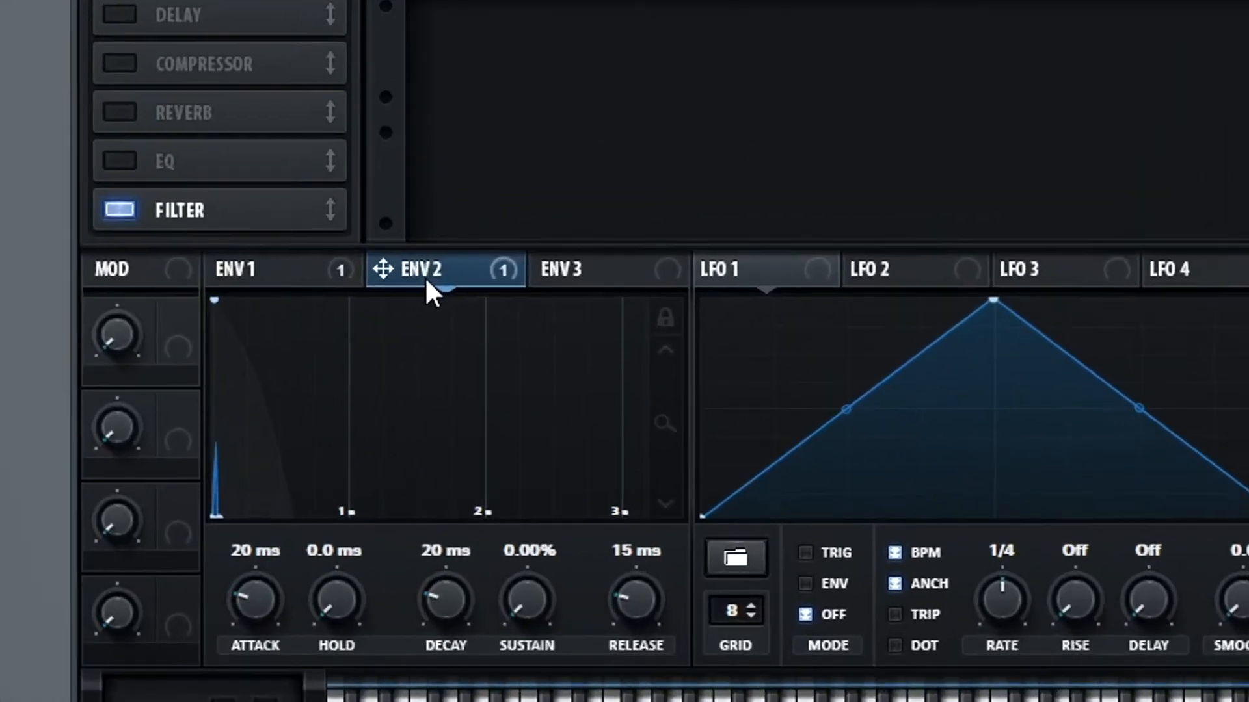
left_click_drag(426, 280, 842, 0)
left_click_drag(622, 323, 622, 329)
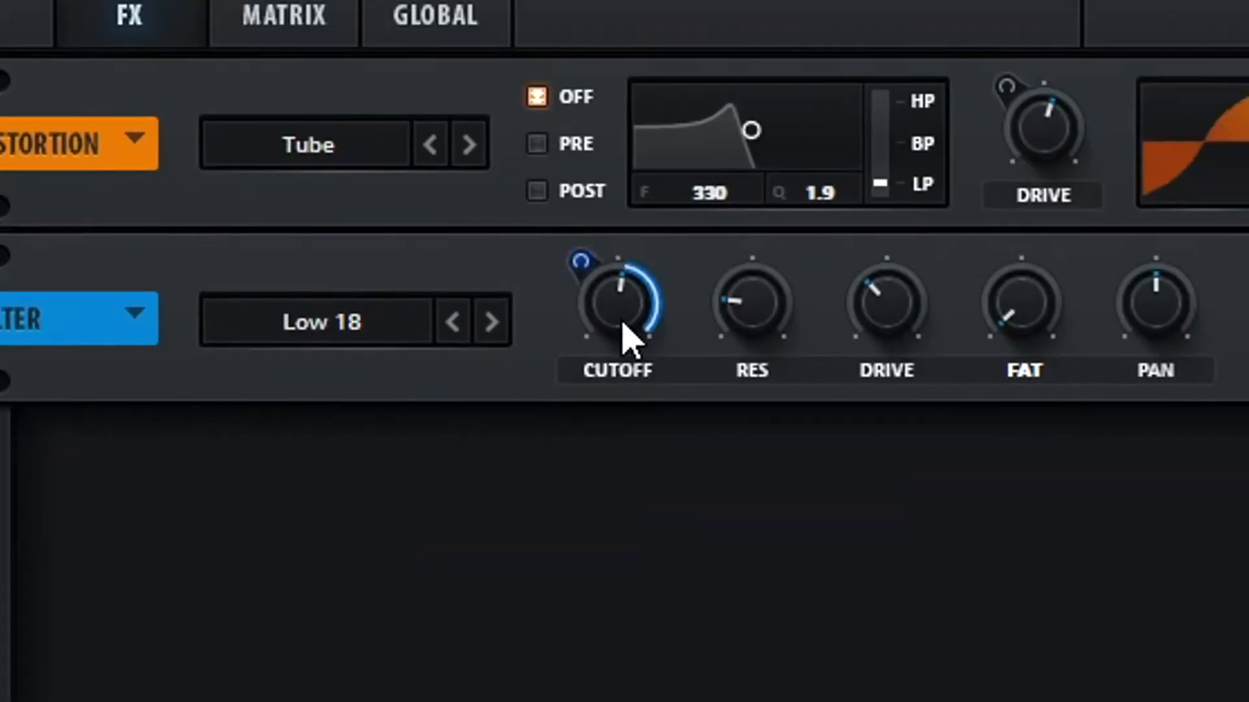
right_click(648, 294)
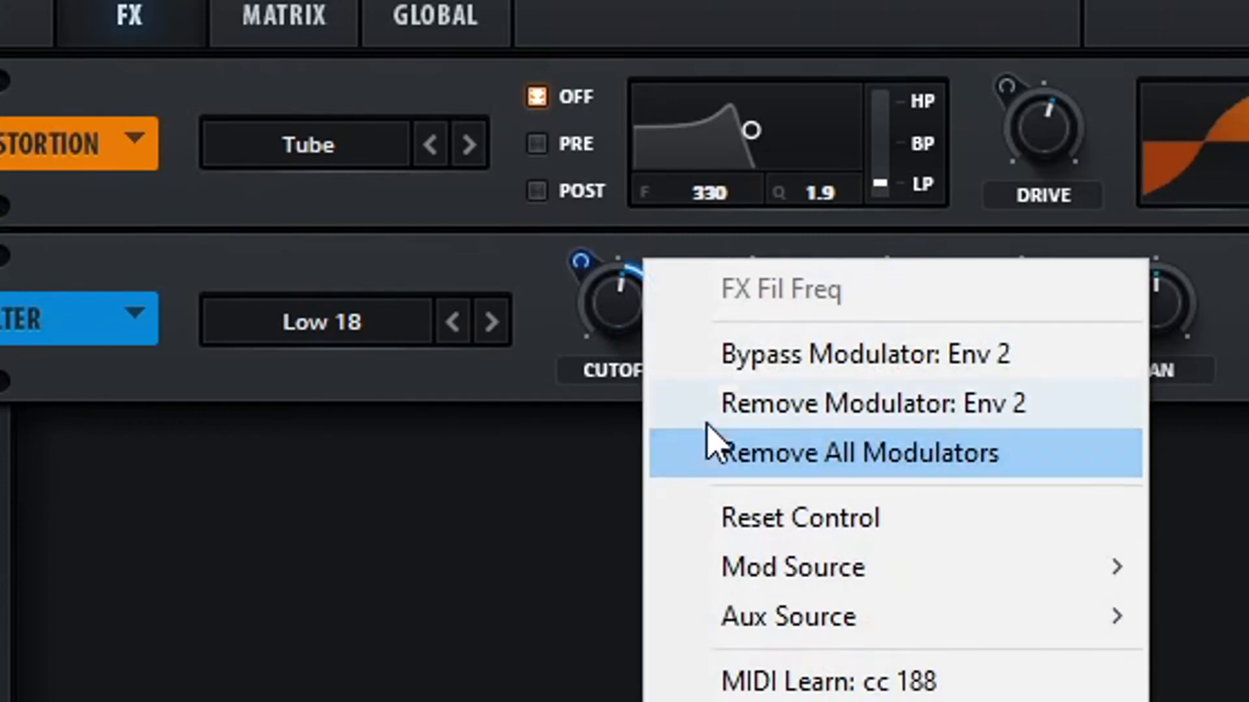
left_click(552, 345)
left_click_drag(579, 302, 585, 344)
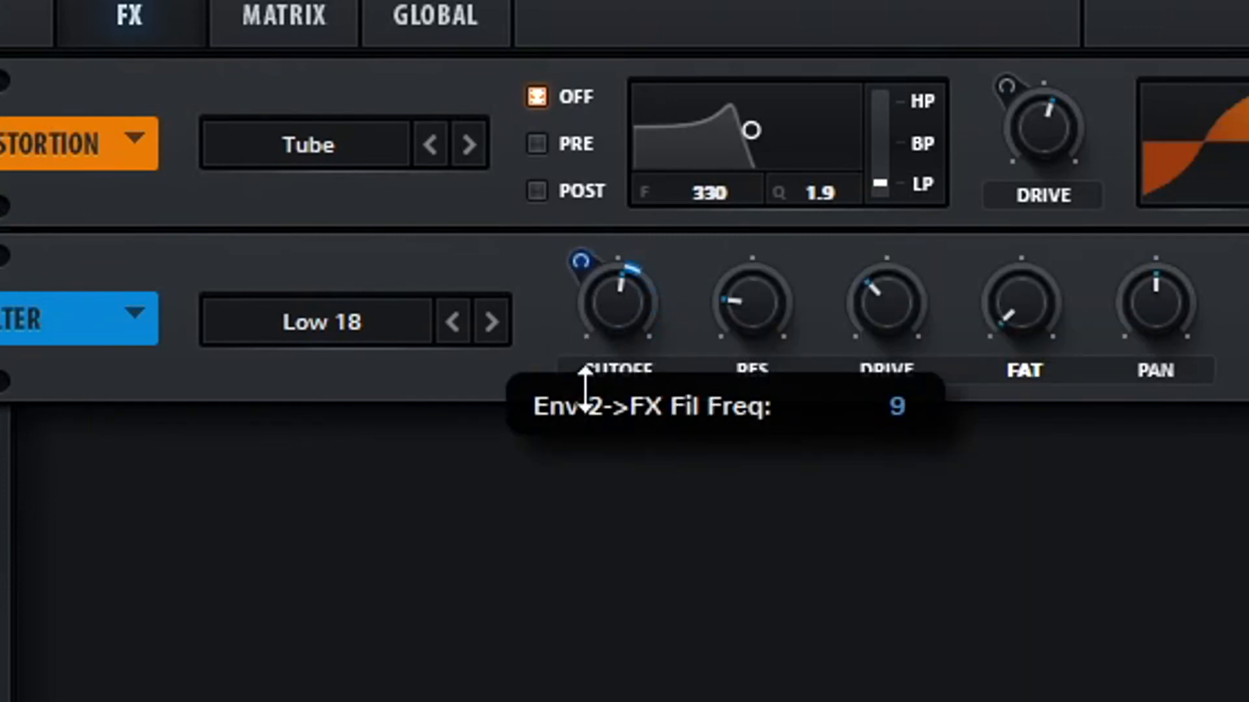
left_click_drag(585, 388, 580, 353)
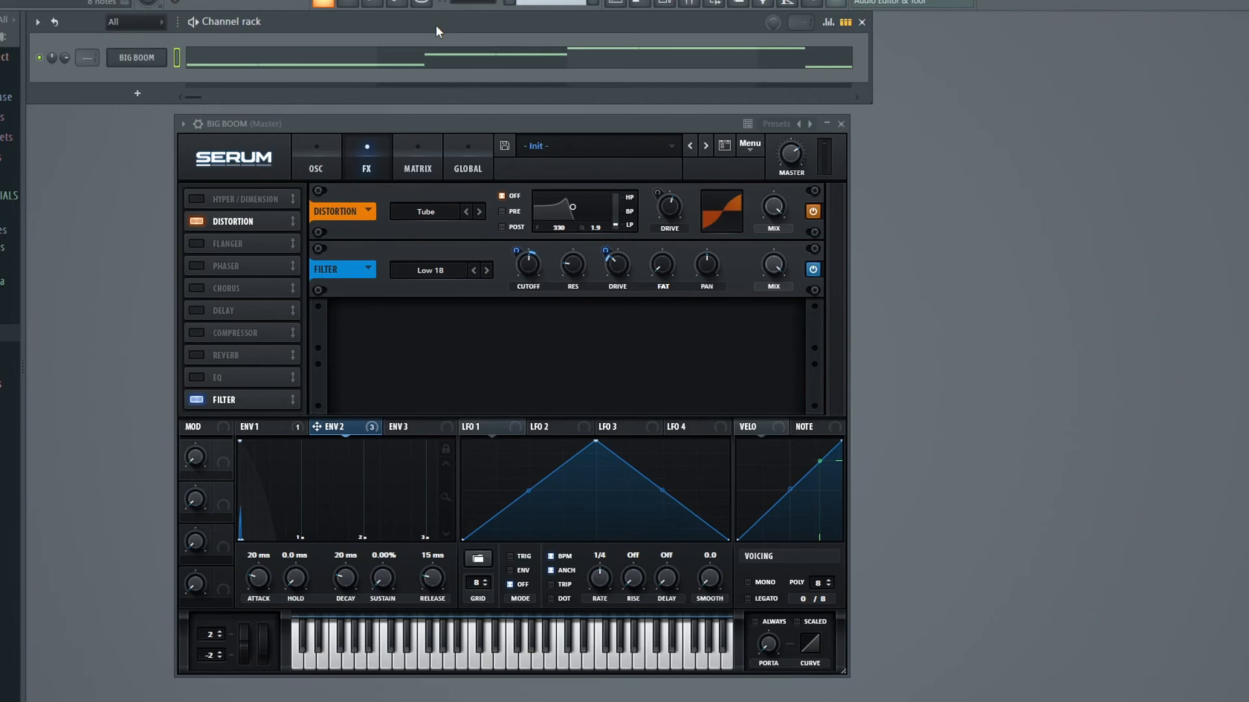
Review Oscillator A's wavetable editor, Envelope 1 and the effects rack, and play the pattern
left_click(318, 164)
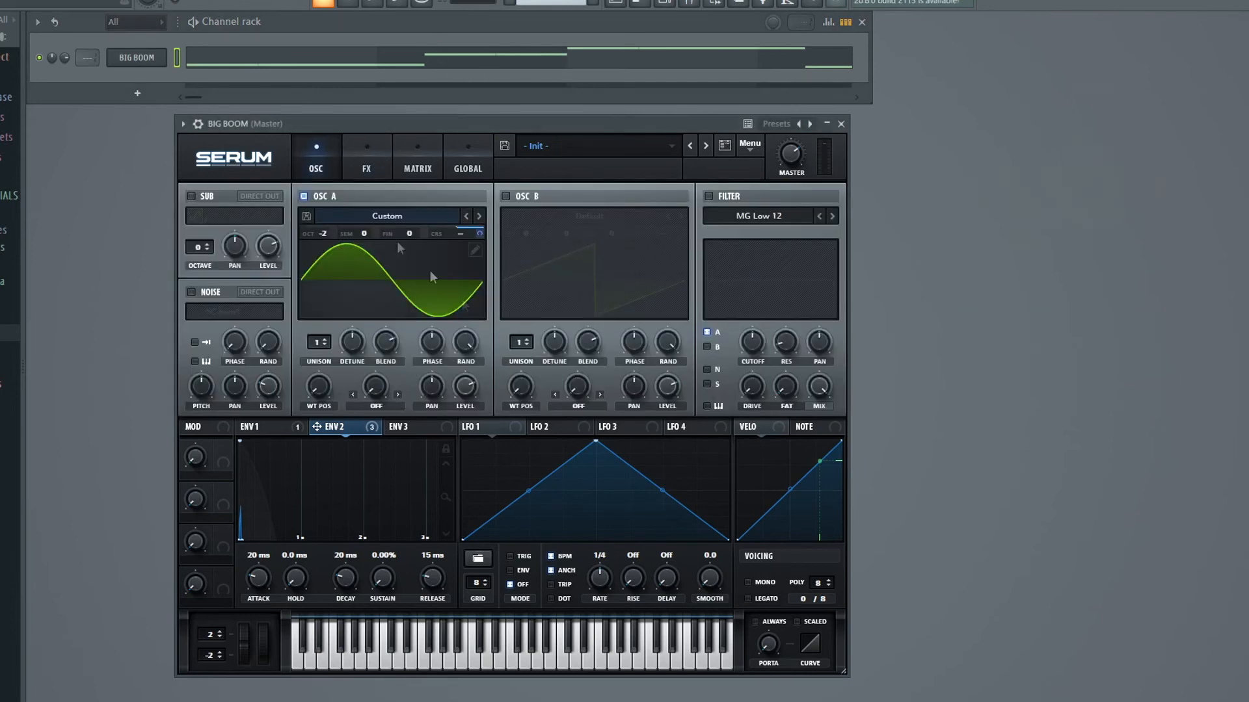
left_click(474, 250)
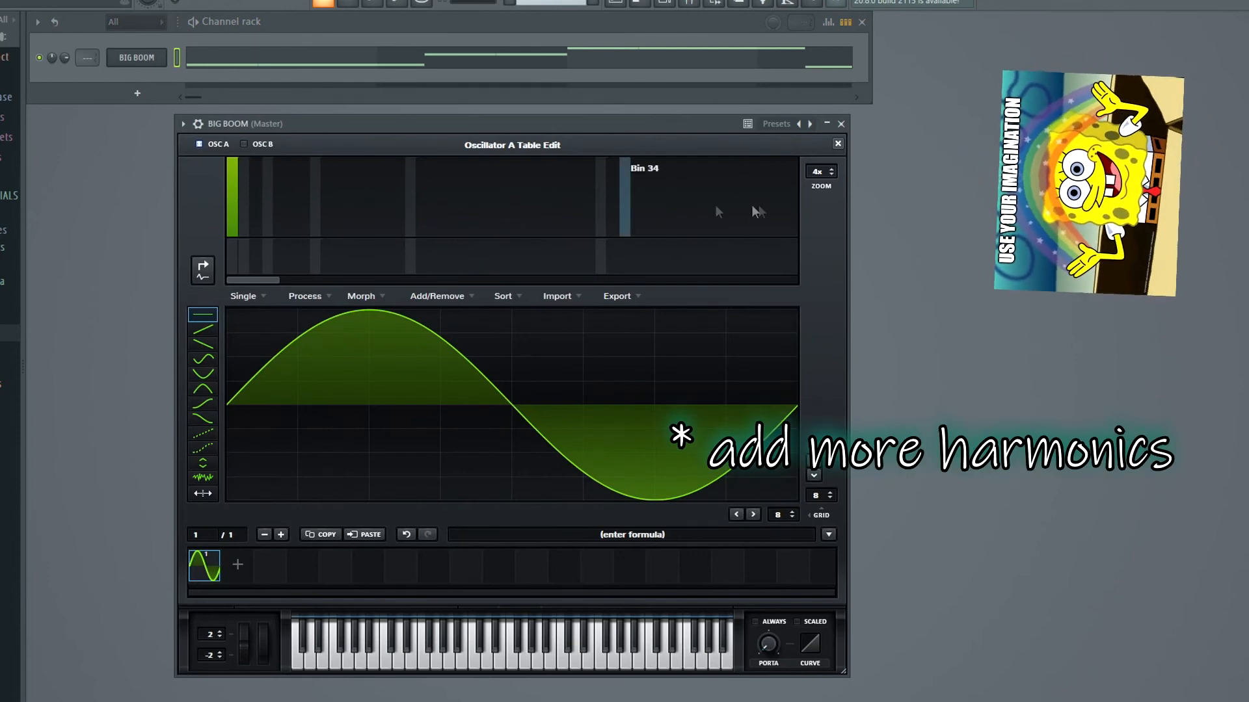
left_click(838, 143)
left_click(254, 427)
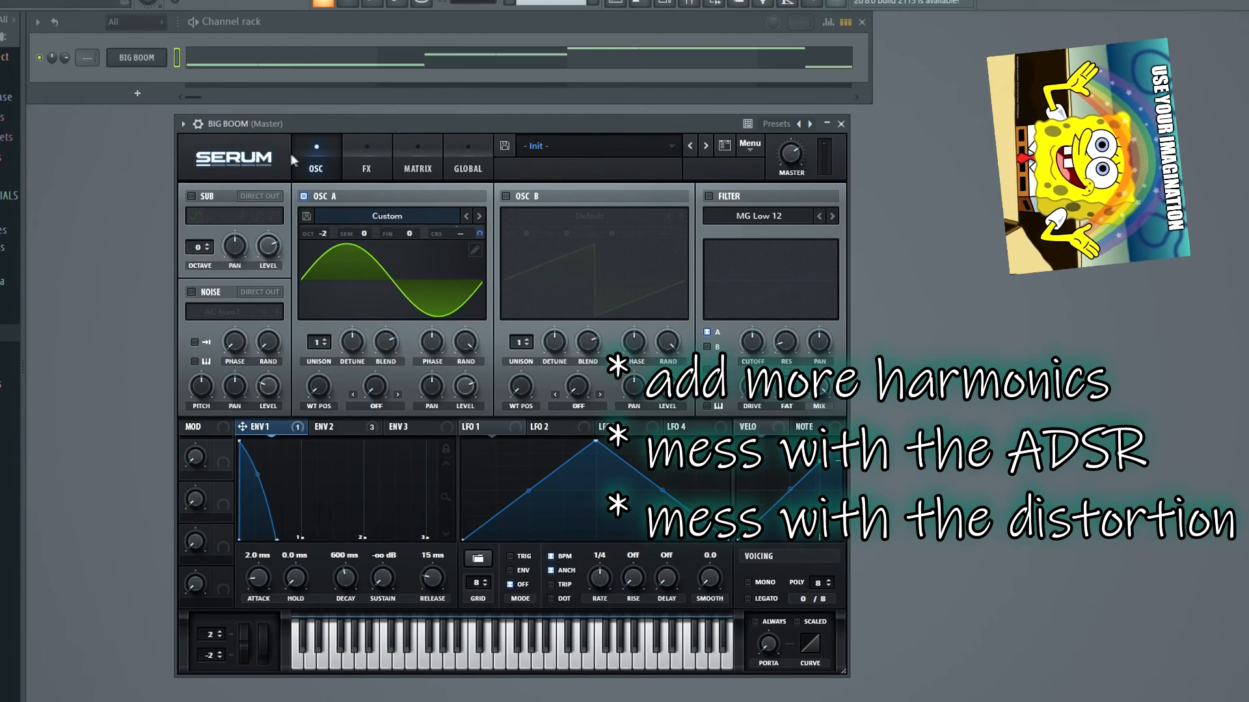
left_click(361, 156)
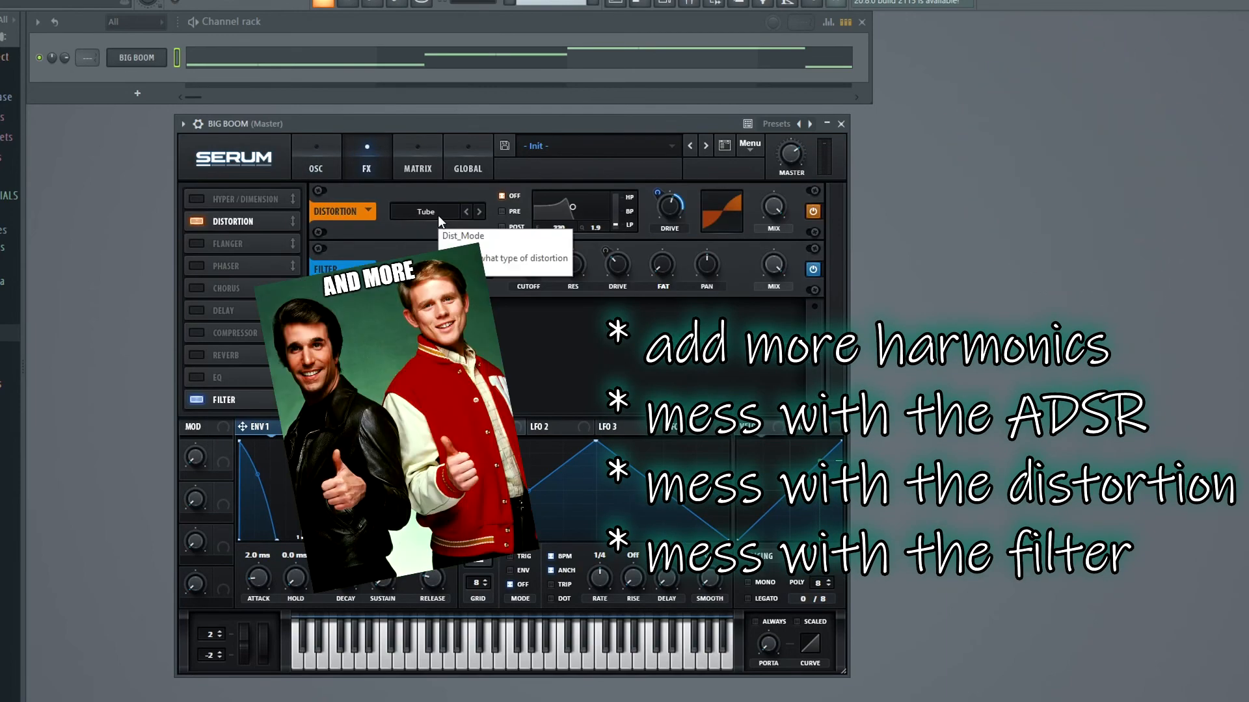
left_click(322, 154)
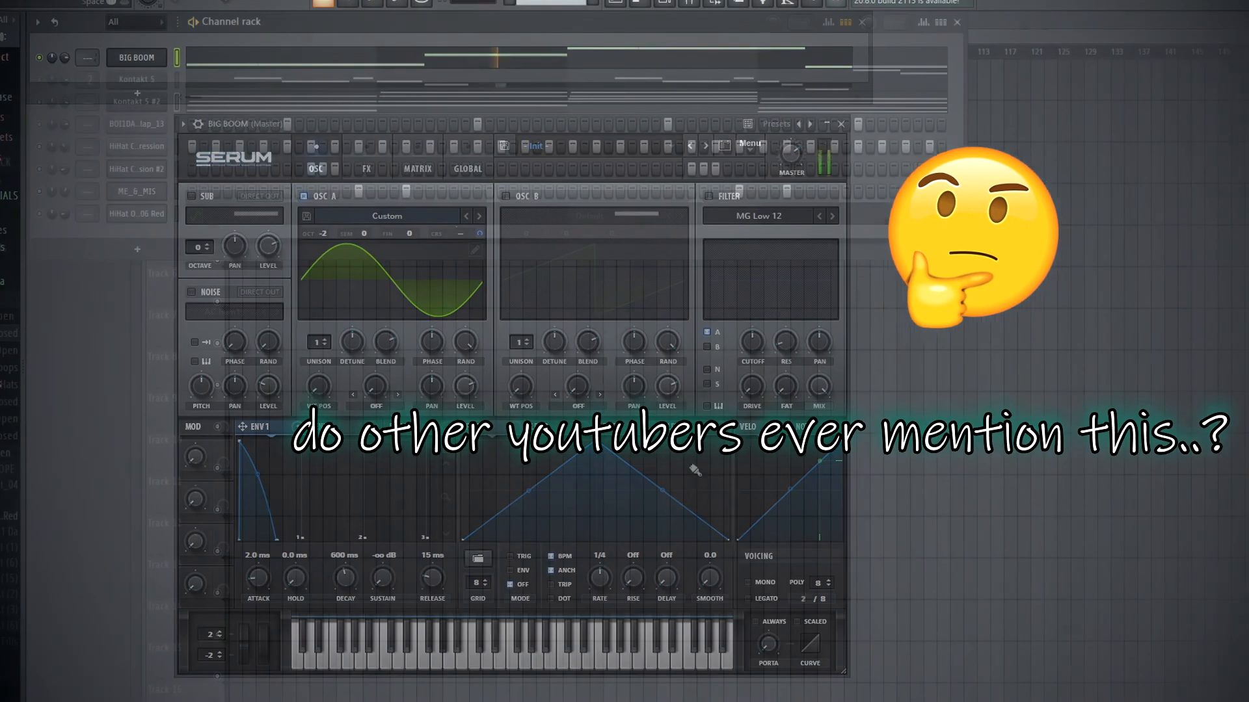
key("space")
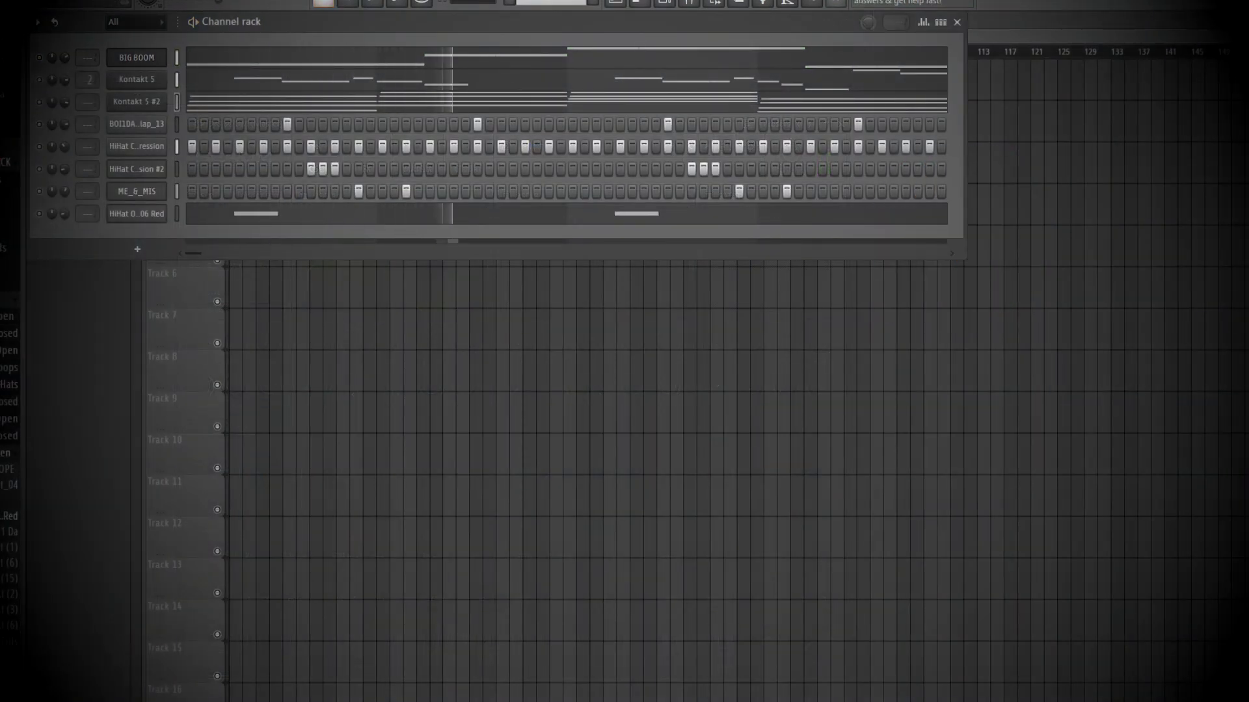